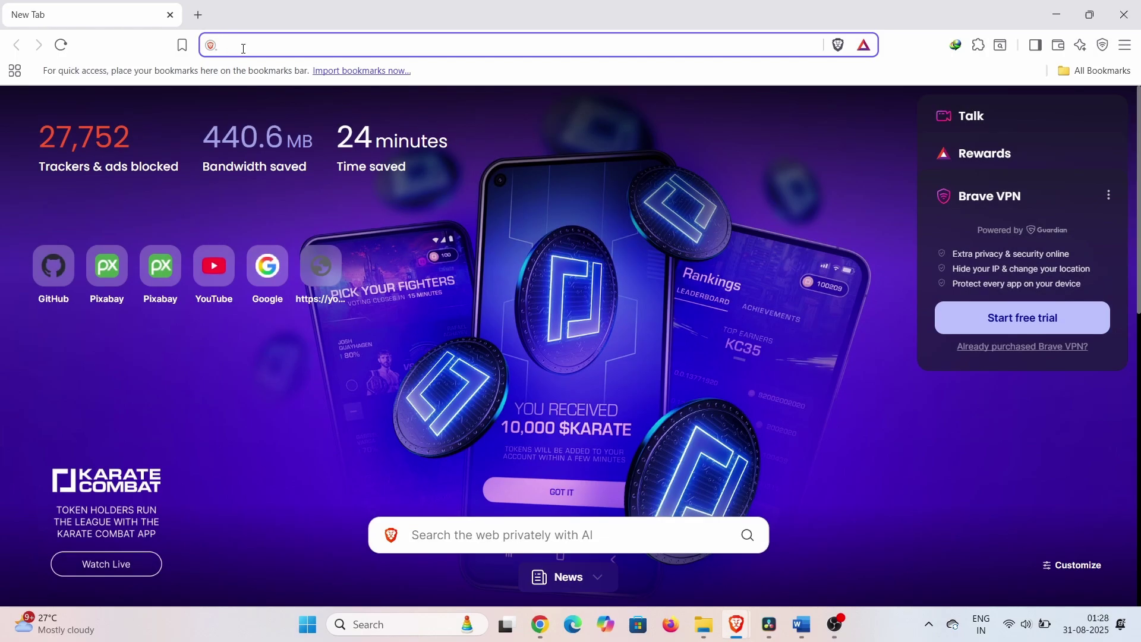
Step: Load the NightRang3r P4wnP1-A.L.O.A.-Payloads repository page from the pasted URL
text(https://github.com/NightRang3r/P4wnP1-A.L.O.A.-Payloads)
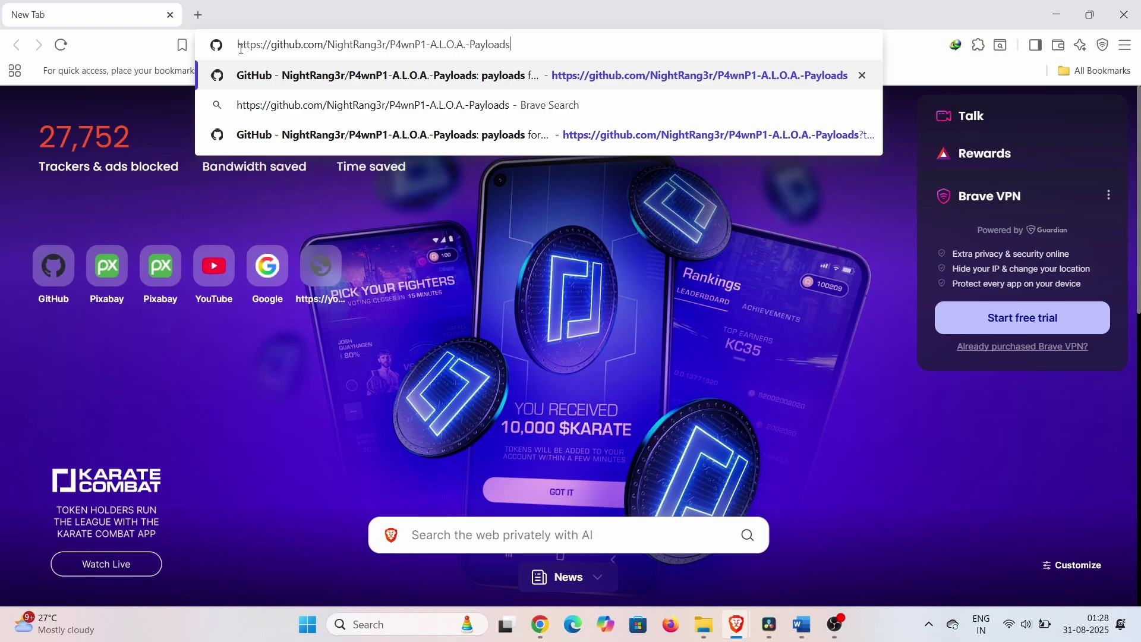
key(Return)
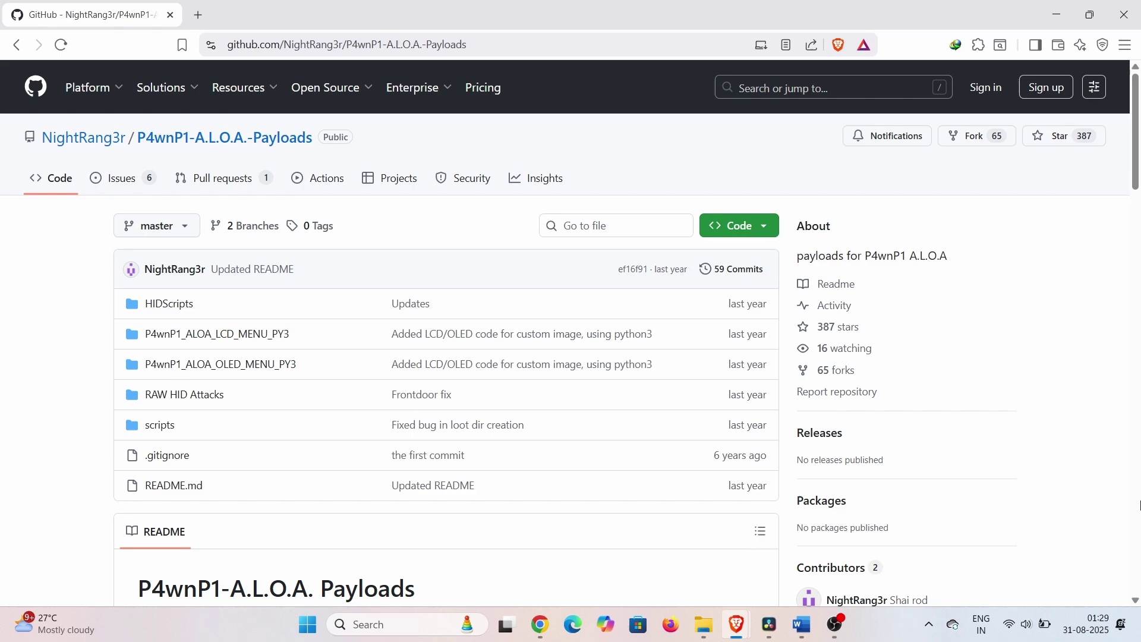
scroll(1140, 505, down, 1)
scroll(1140, 506, down, 2)
scroll(1140, 506, down, 1)
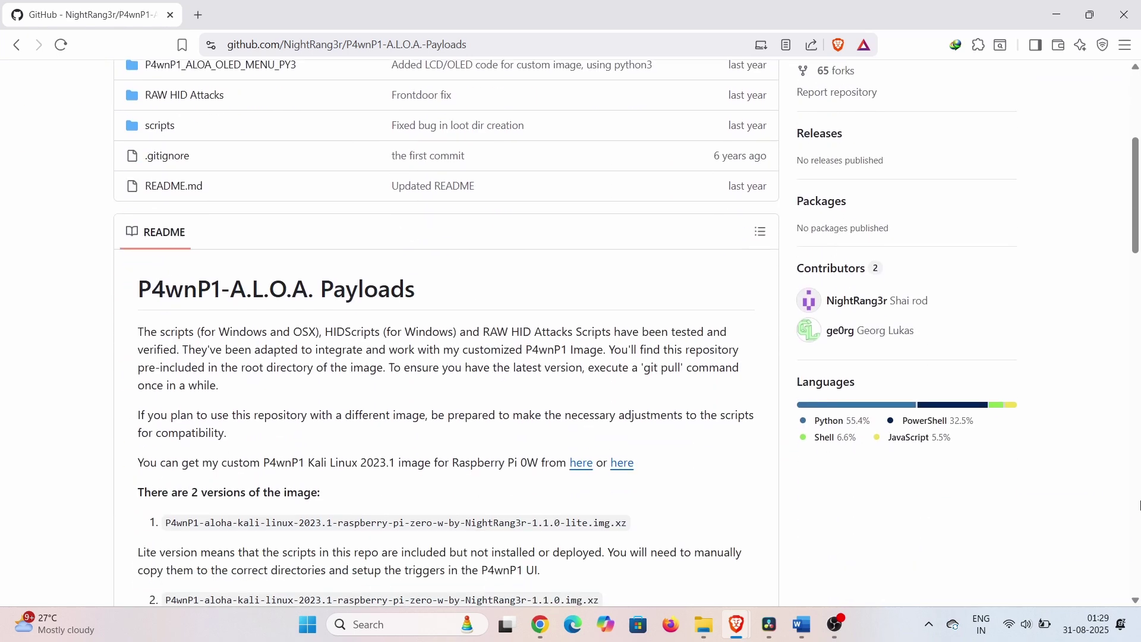
scroll(1140, 505, down, 1)
scroll(1140, 506, down, 1)
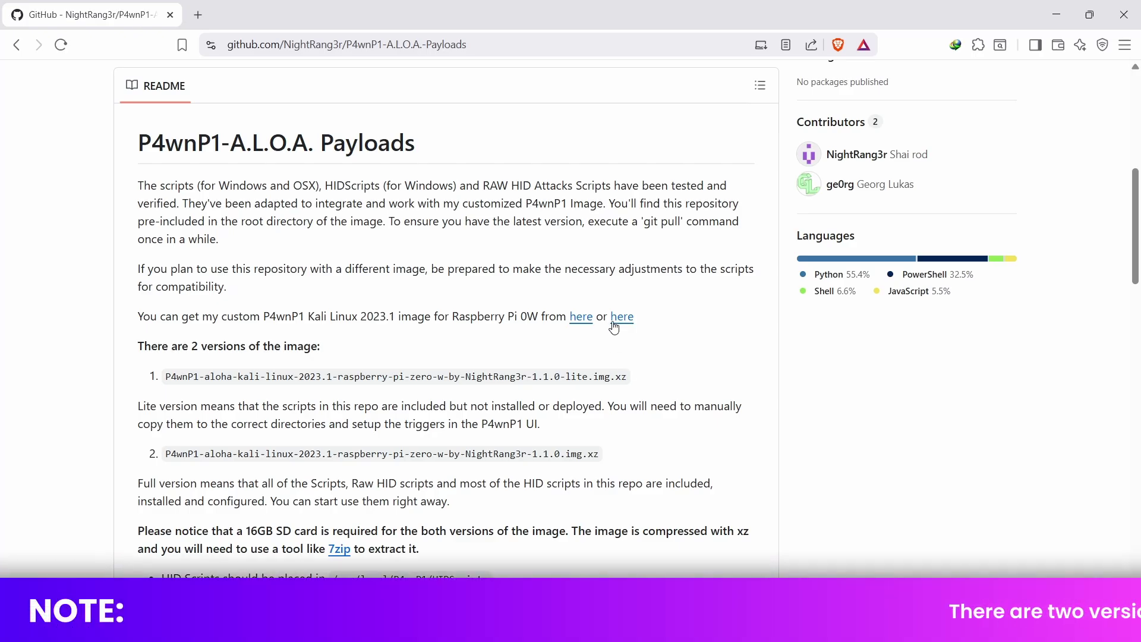
Step: From the MEGA shared folder, download the full non-lite 1.1.2 .img.xz image file
click(631, 338)
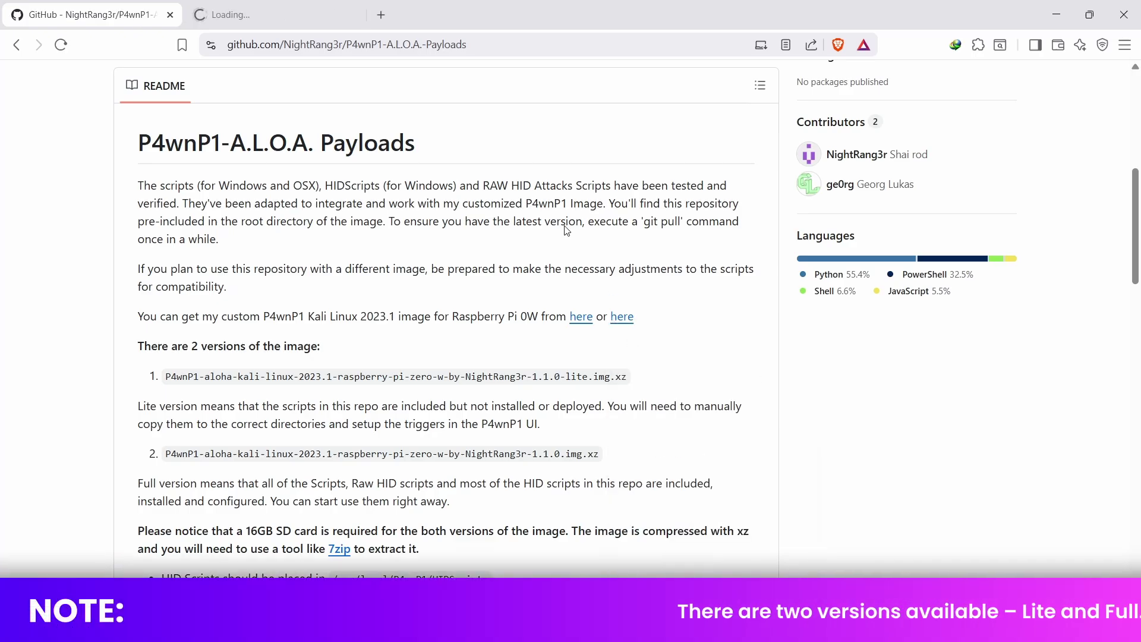
click(295, 13)
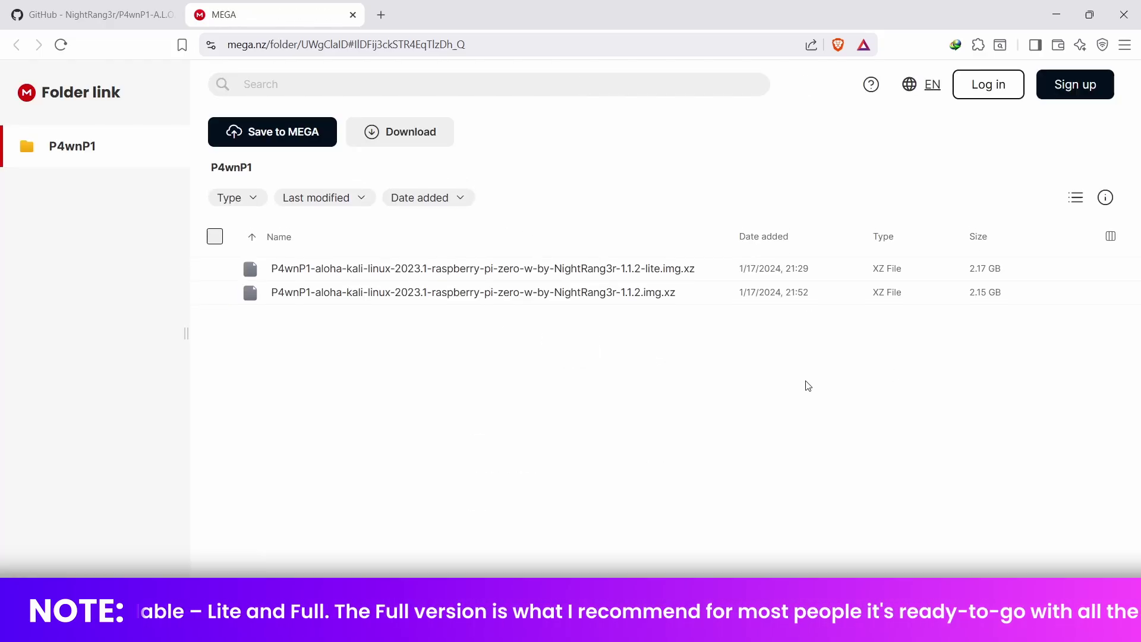
click(253, 294)
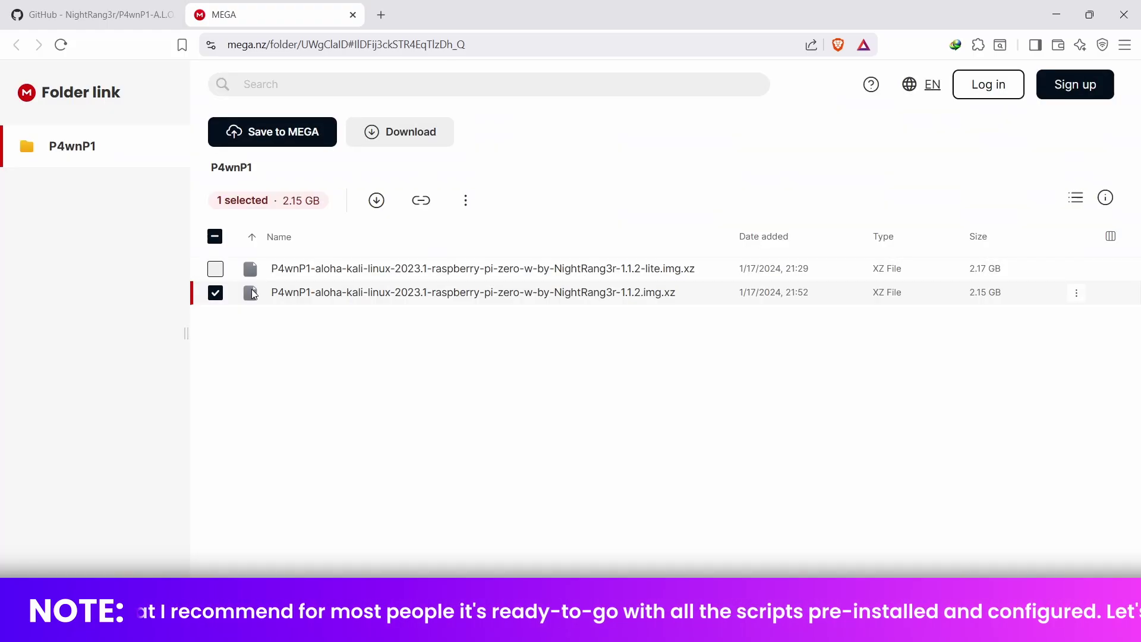
double_click(254, 295)
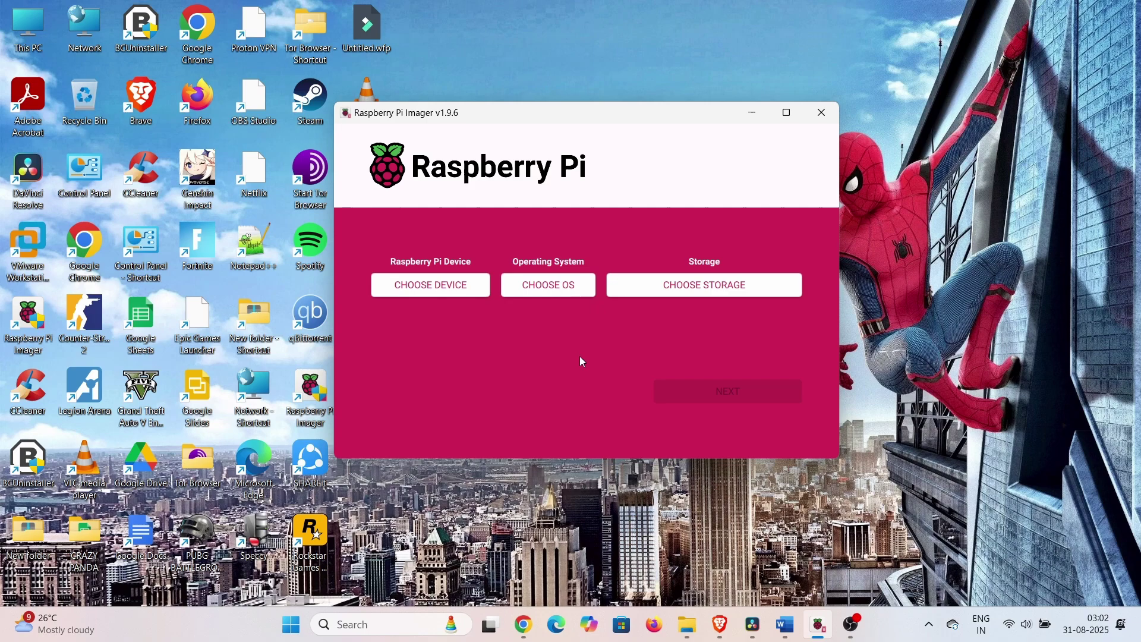
Step: Choose the downloaded P4wnP1 Kali .img.xz as the custom operating system to write
click(551, 293)
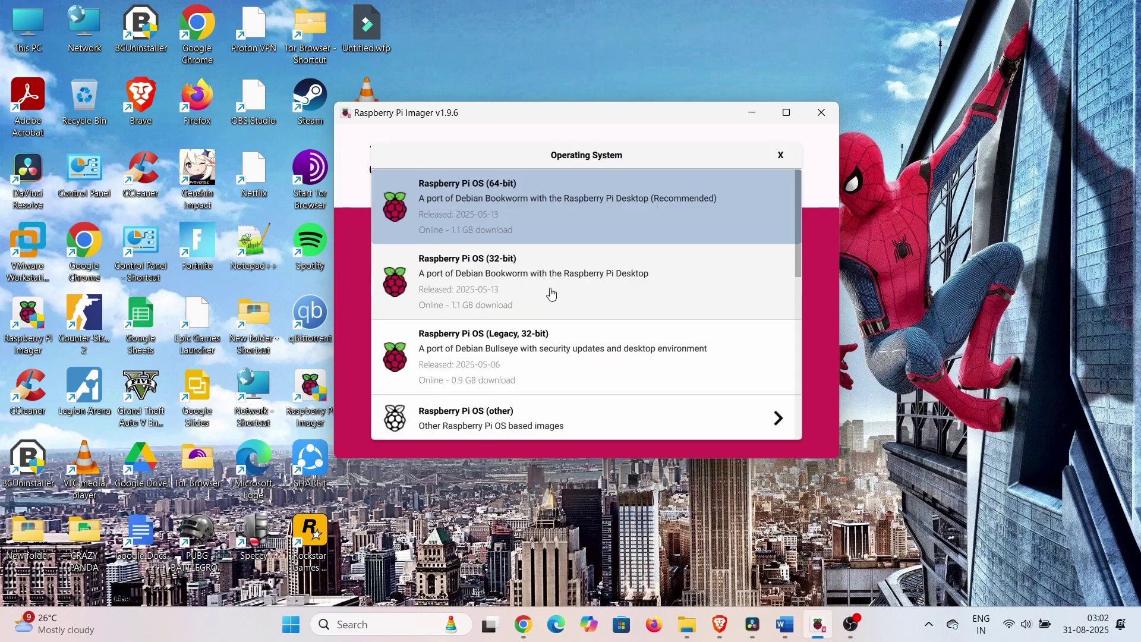
scroll(497, 401, down, 2)
scroll(498, 398, down, 3)
scroll(497, 399, down, 2)
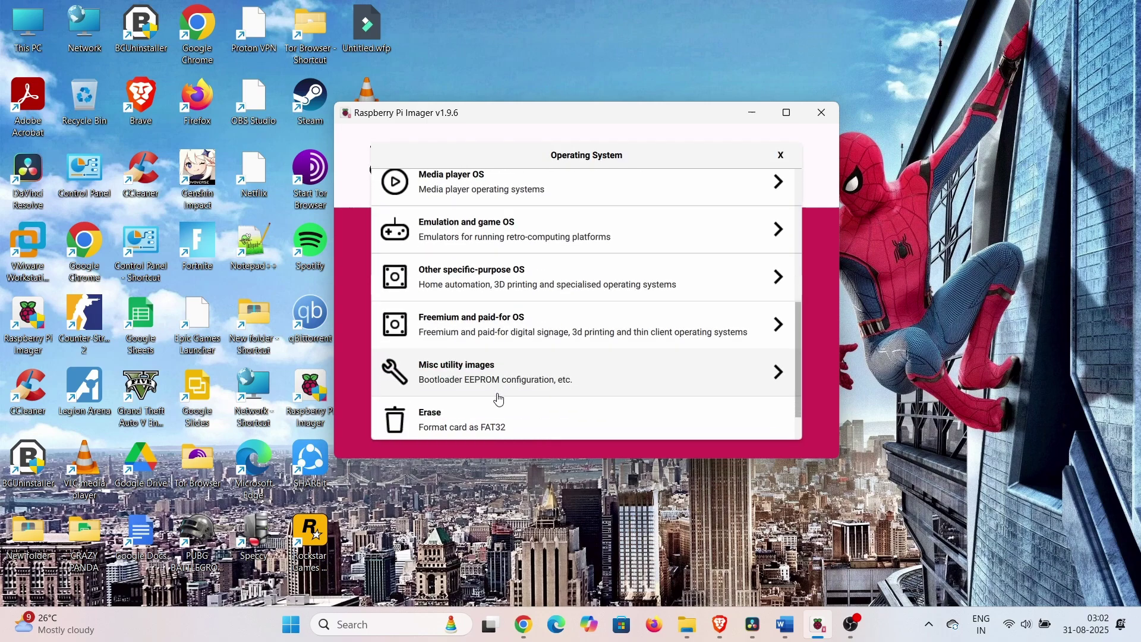
scroll(497, 400, down, 1)
click(493, 413)
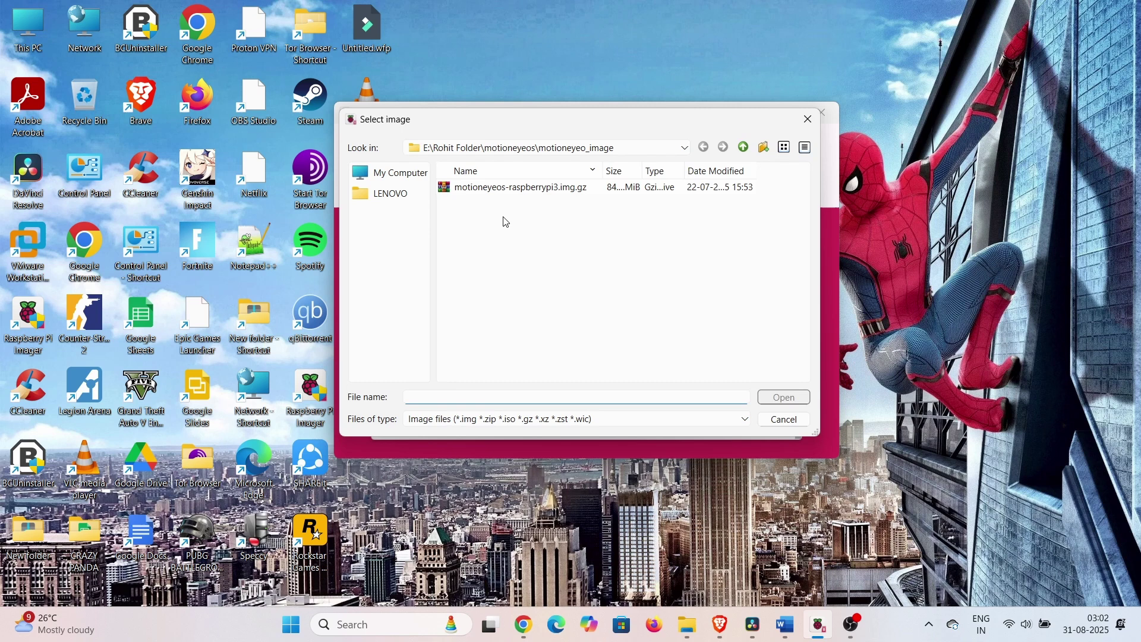
click(500, 194)
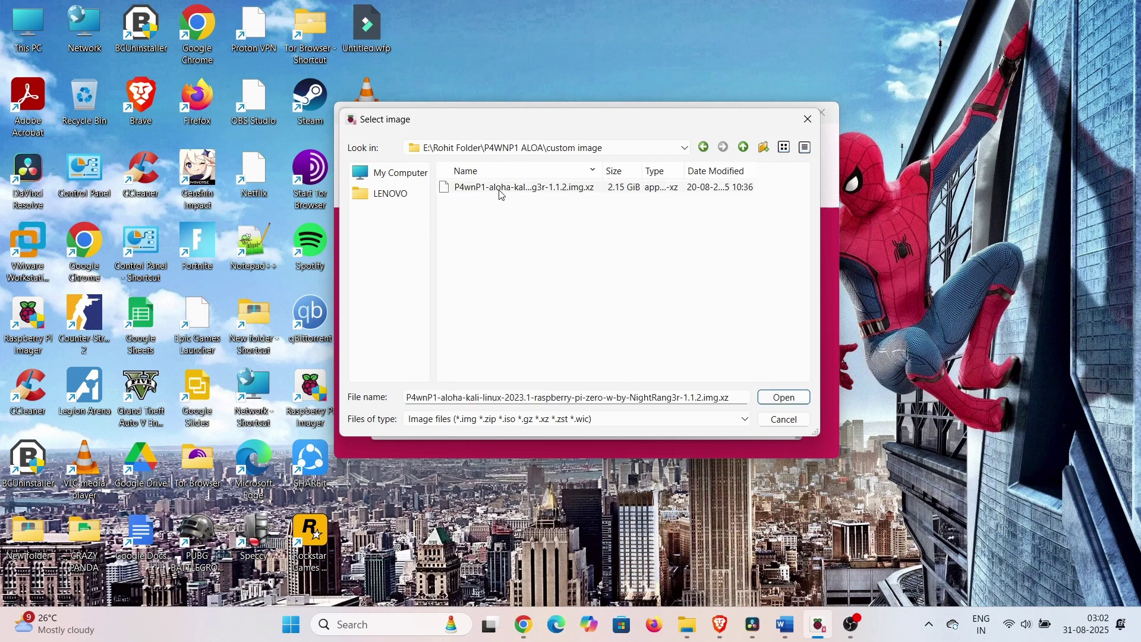
click(769, 399)
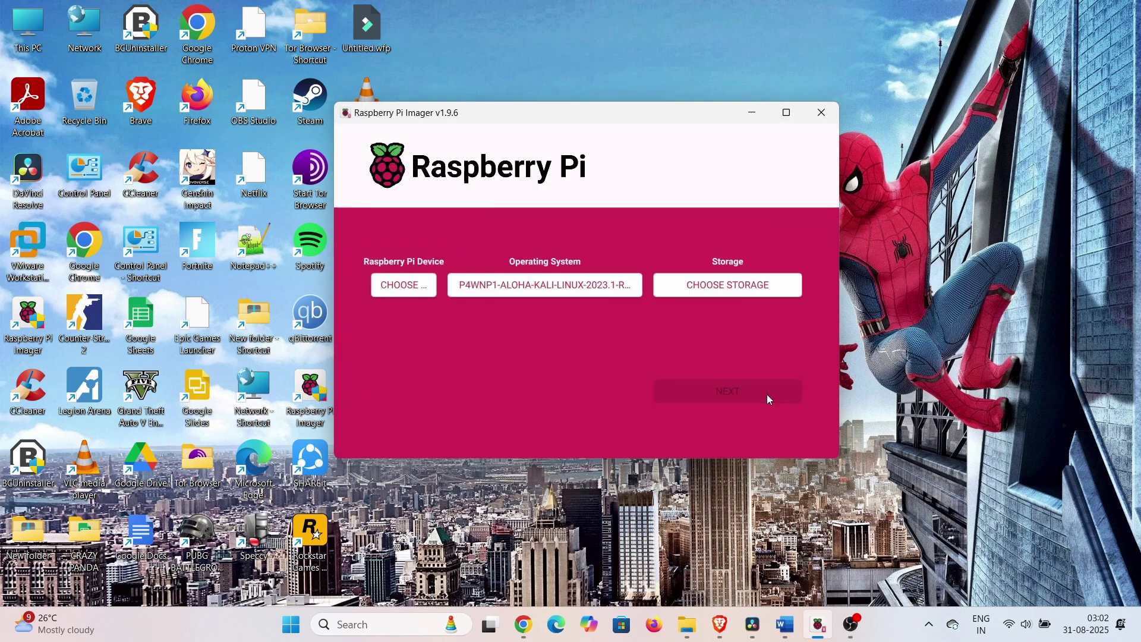
Step: Target the 31.9 GB USB drive and proceed without OS customisation
click(738, 288)
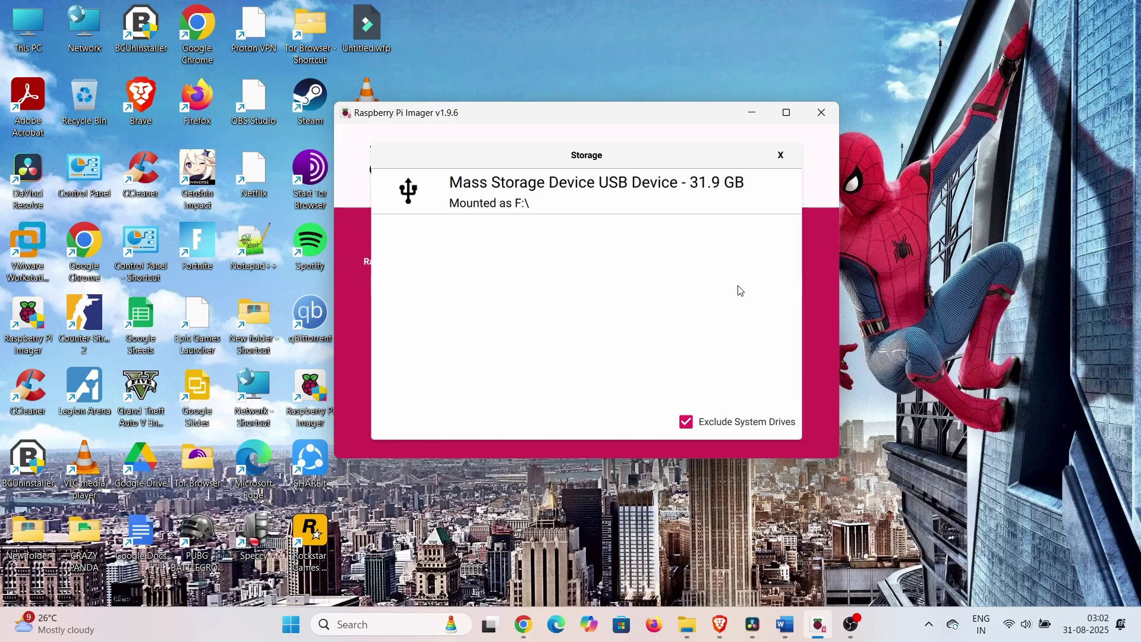
click(667, 207)
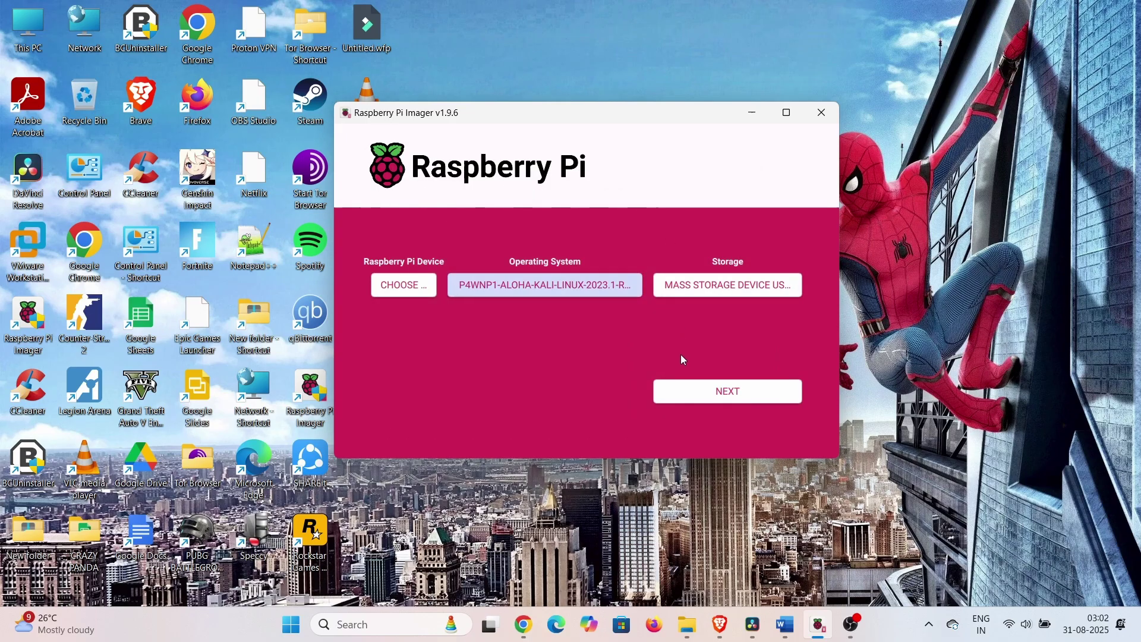
click(696, 391)
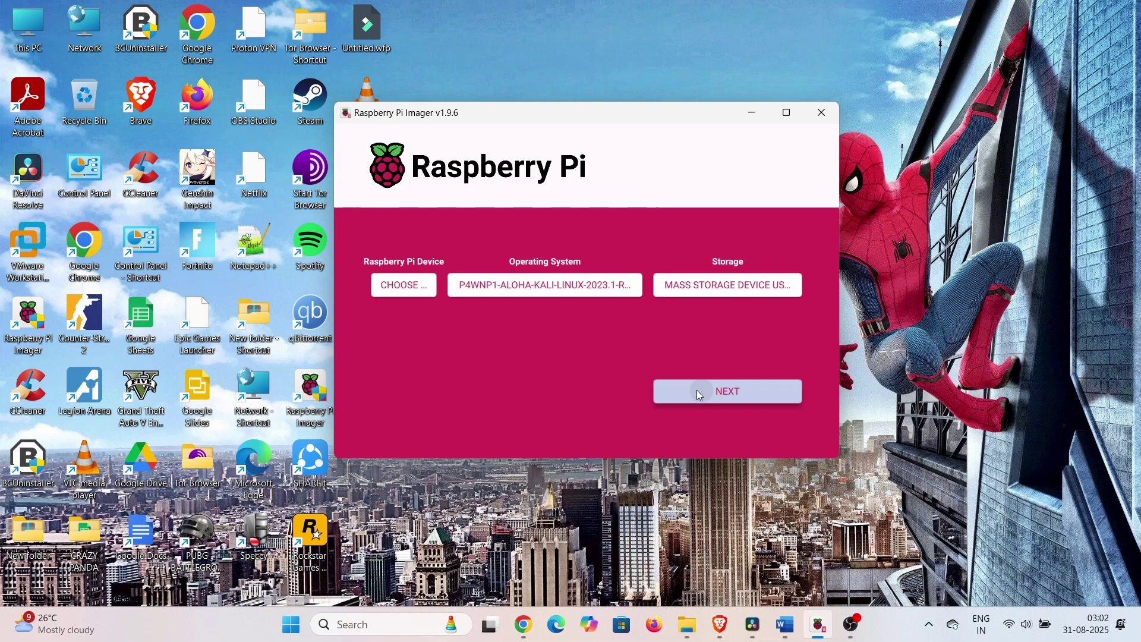
click(715, 333)
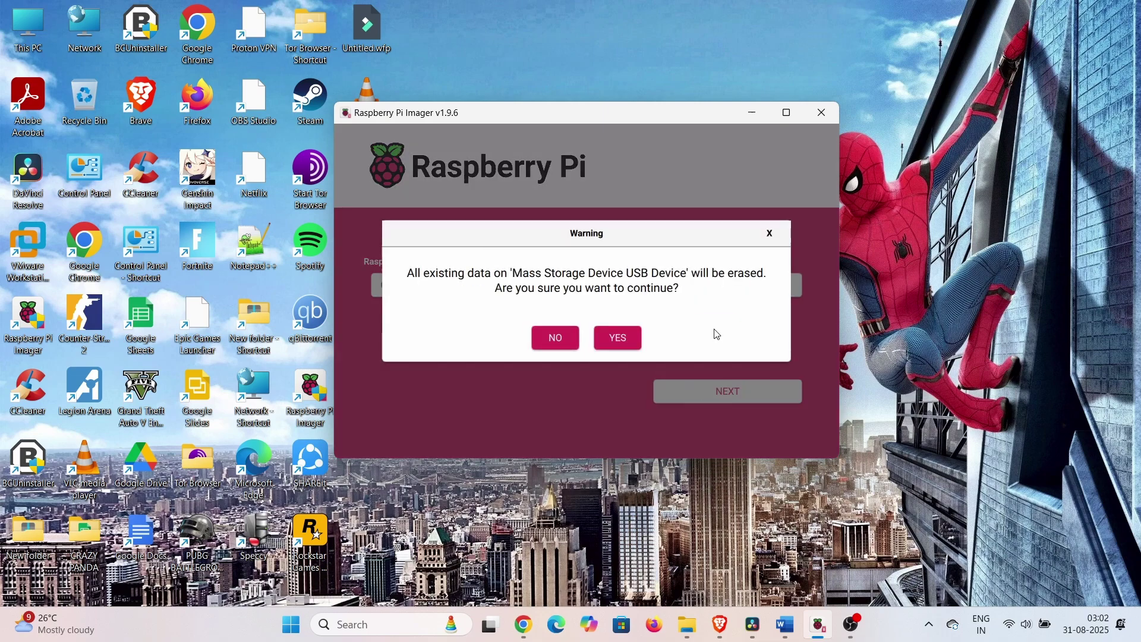
Step: Confirm erasing the USB drive so the P4wnP1 image starts writing
click(637, 343)
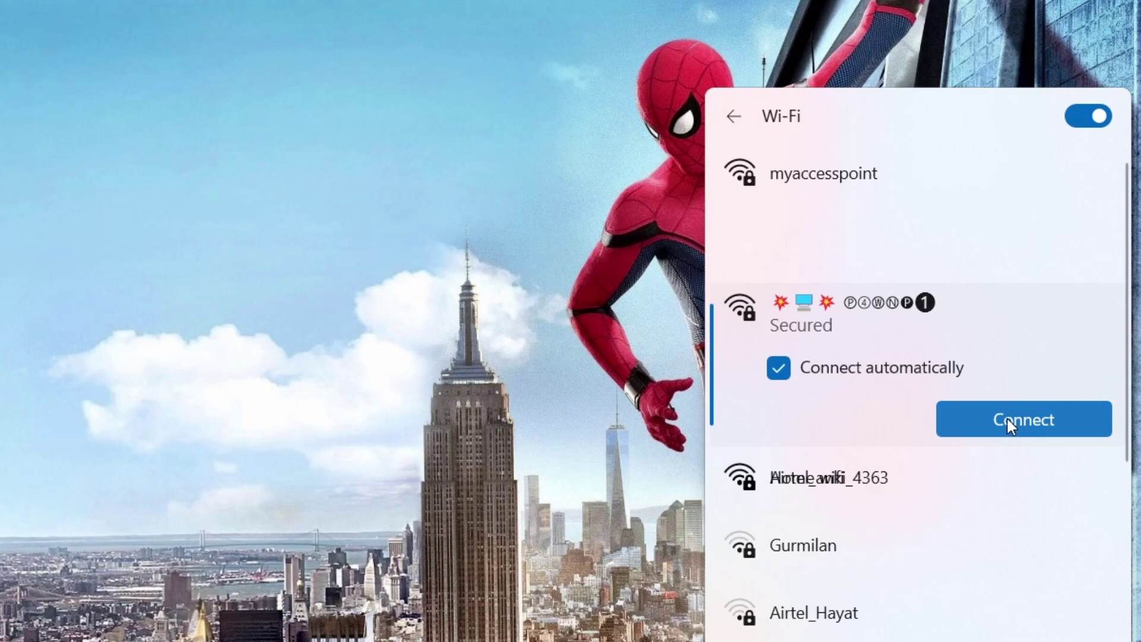
Step: Connect to the P4wnP1 network with its security key, automatic reconnection disabled
click(784, 310)
click(981, 344)
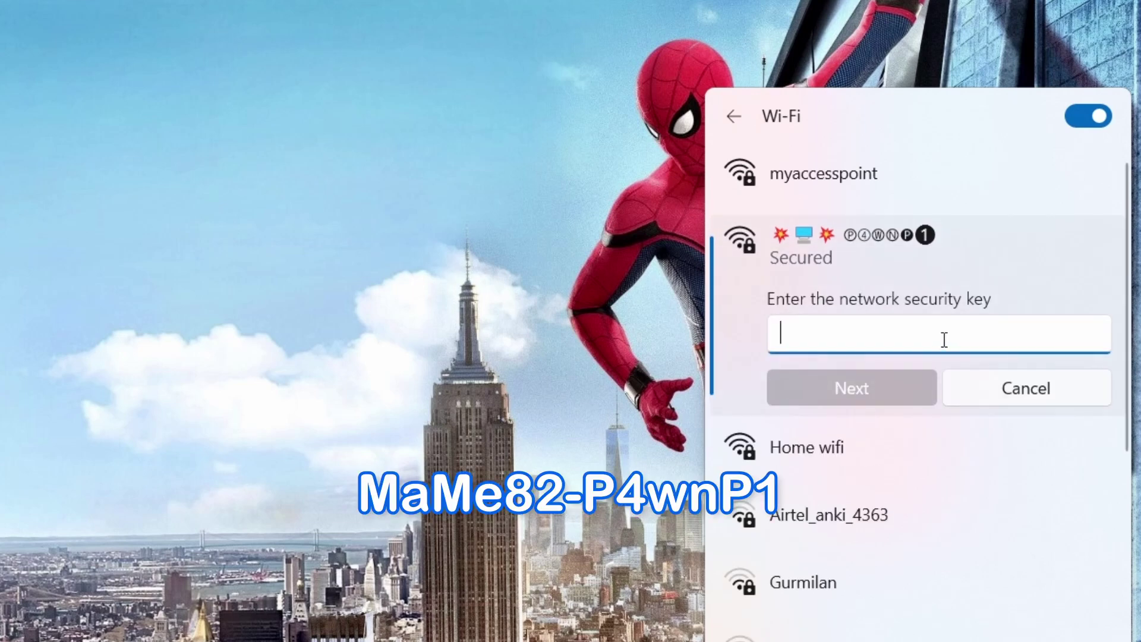
text(MaMe82-P4wnP1)
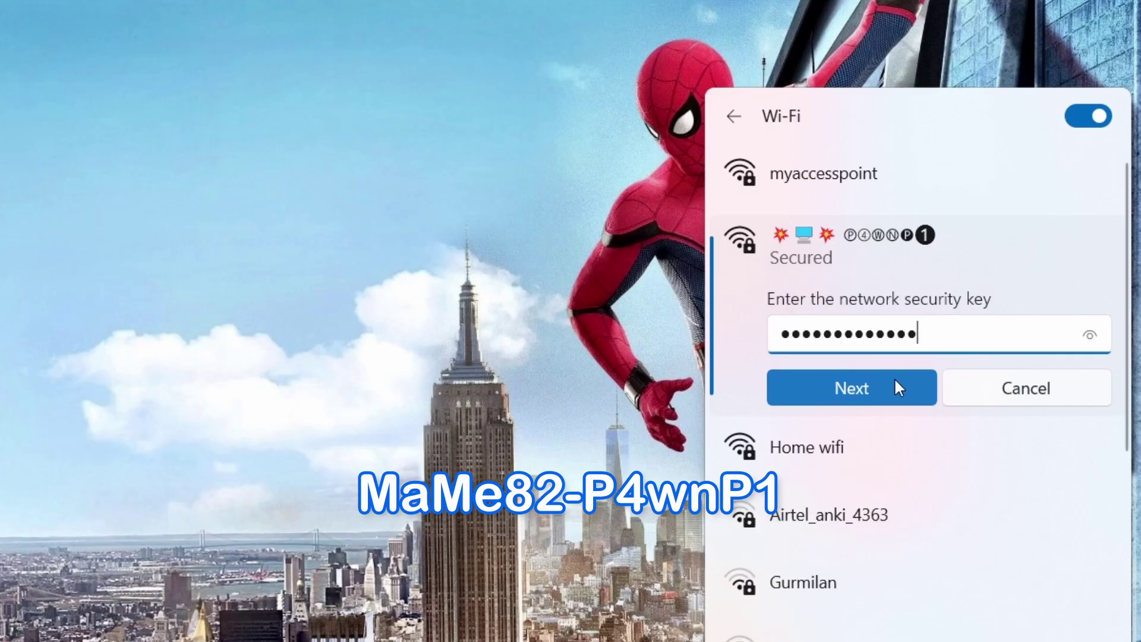
click(895, 378)
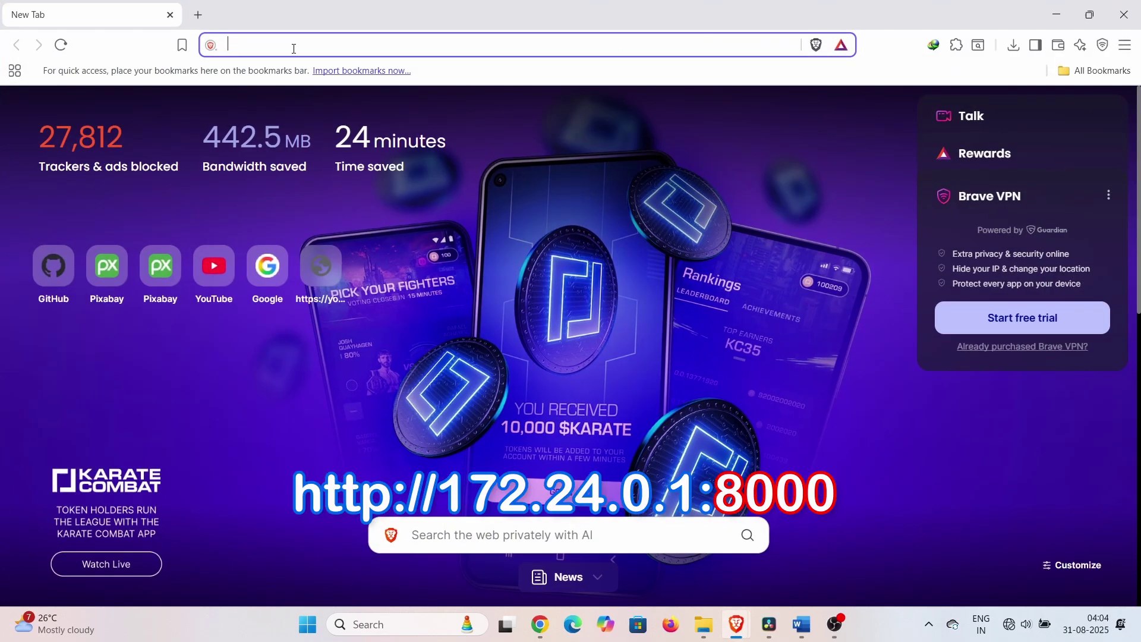
text(http://172.24.0.1:8000)
key(Return)
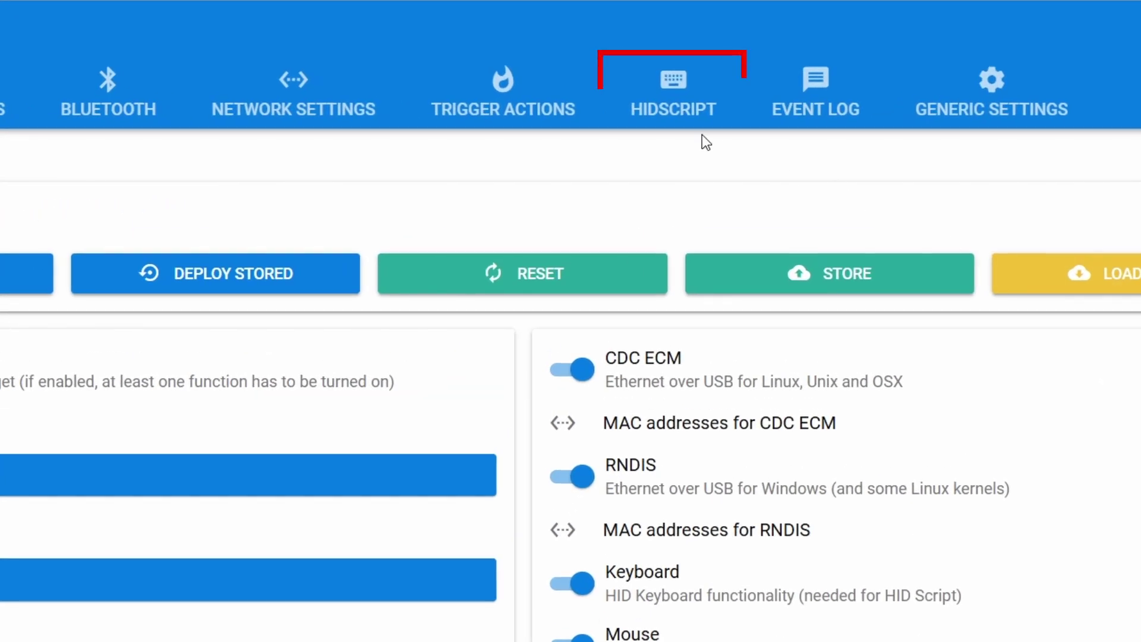
click(662, 120)
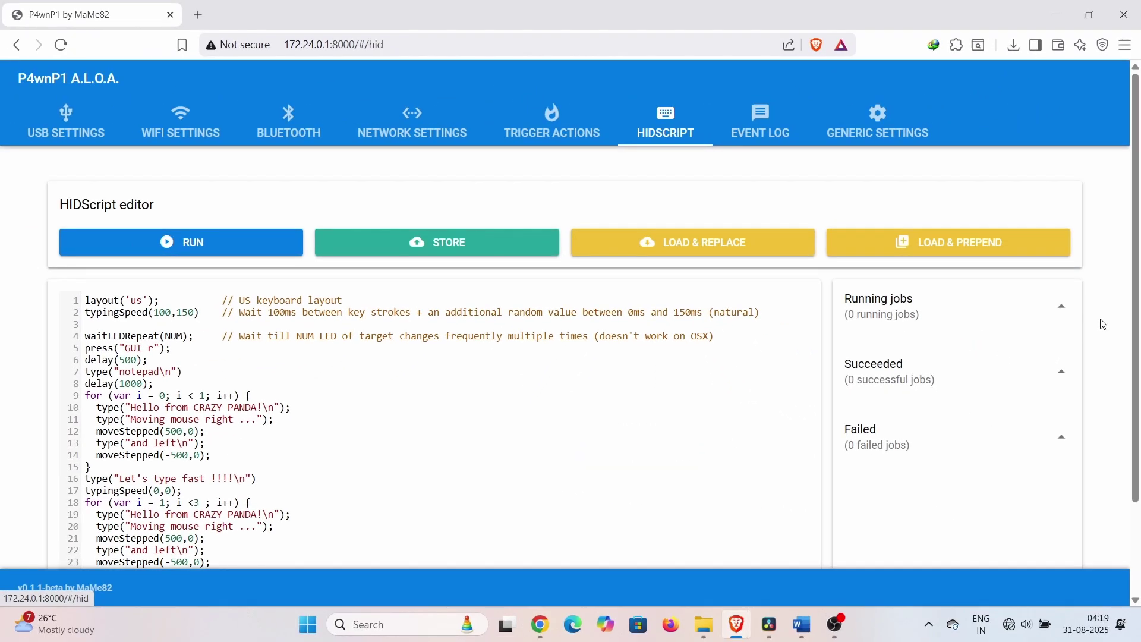
scroll(1102, 323, down, 2)
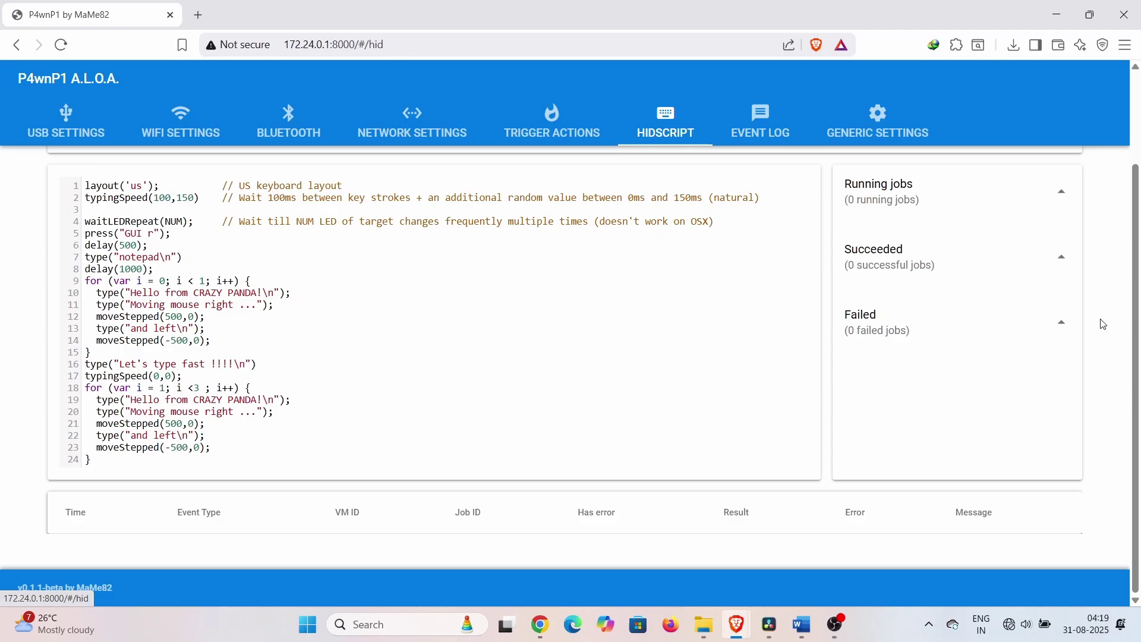
scroll(1102, 323, up, 2)
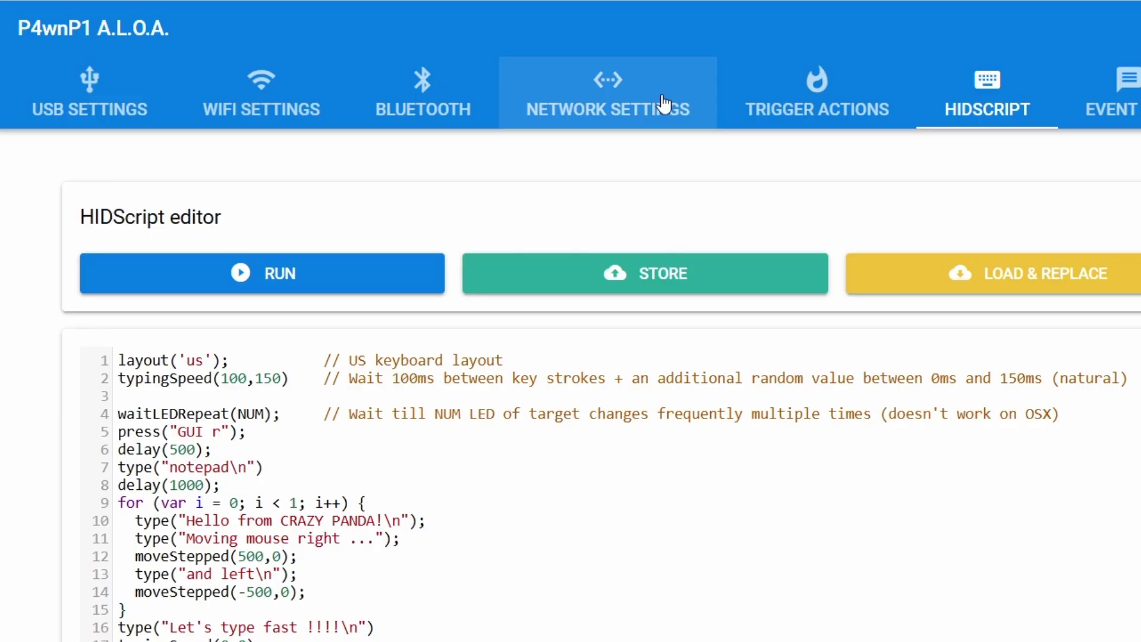
click(94, 86)
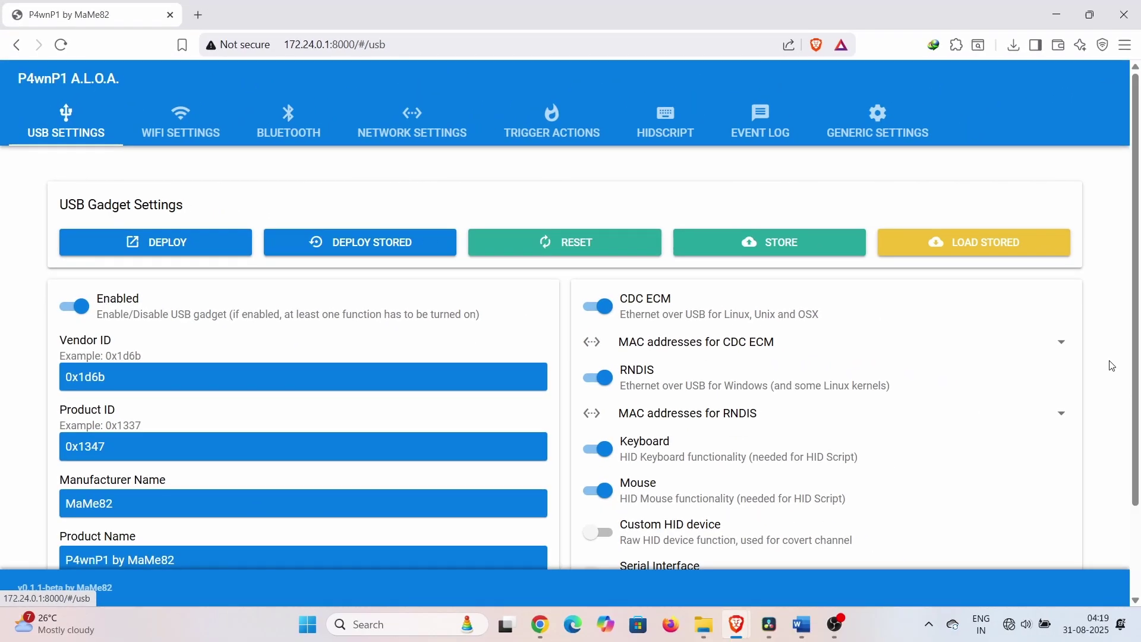
scroll(1110, 366, down, 2)
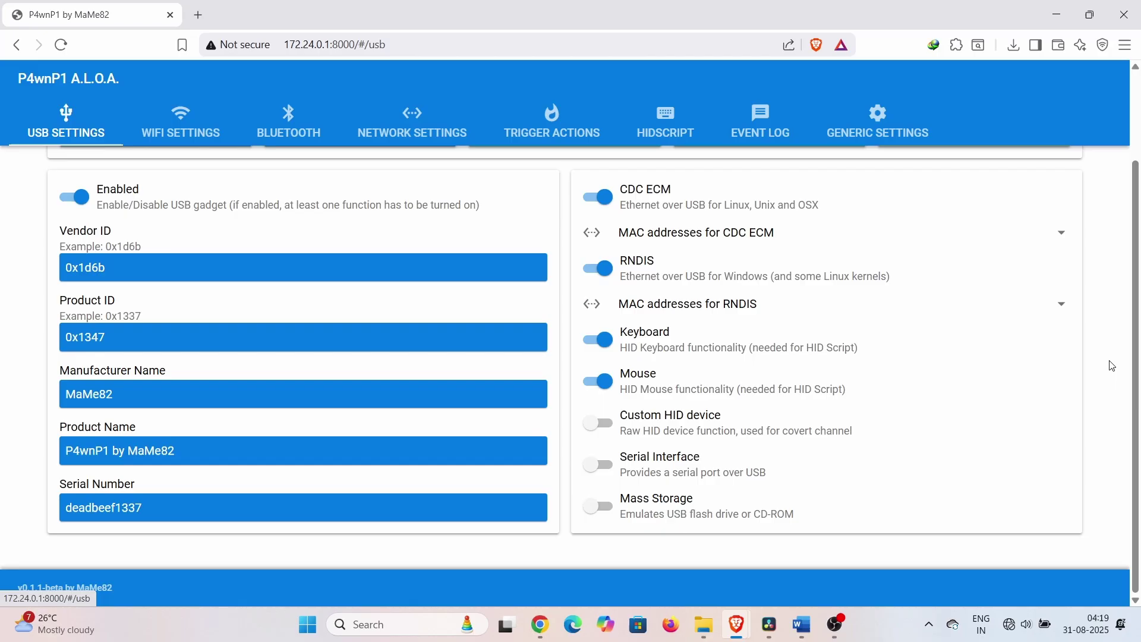
scroll(1111, 365, up, 2)
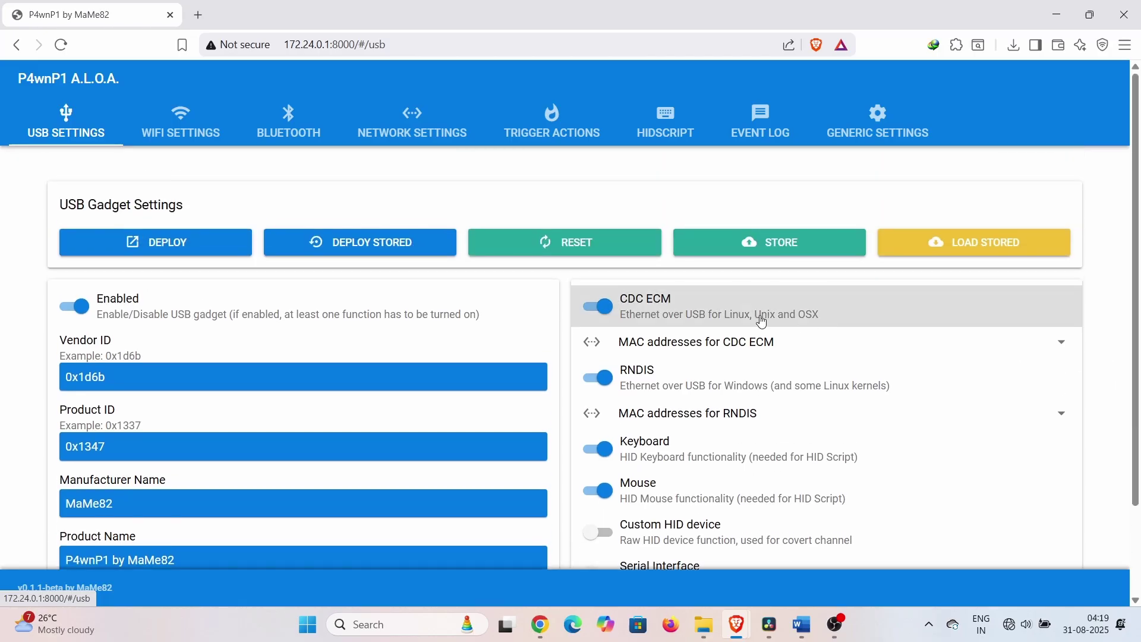
Step: Switch off the CDC ECM and RNDIS USB functions, leaving keyboard and mouse on
click(605, 310)
click(599, 350)
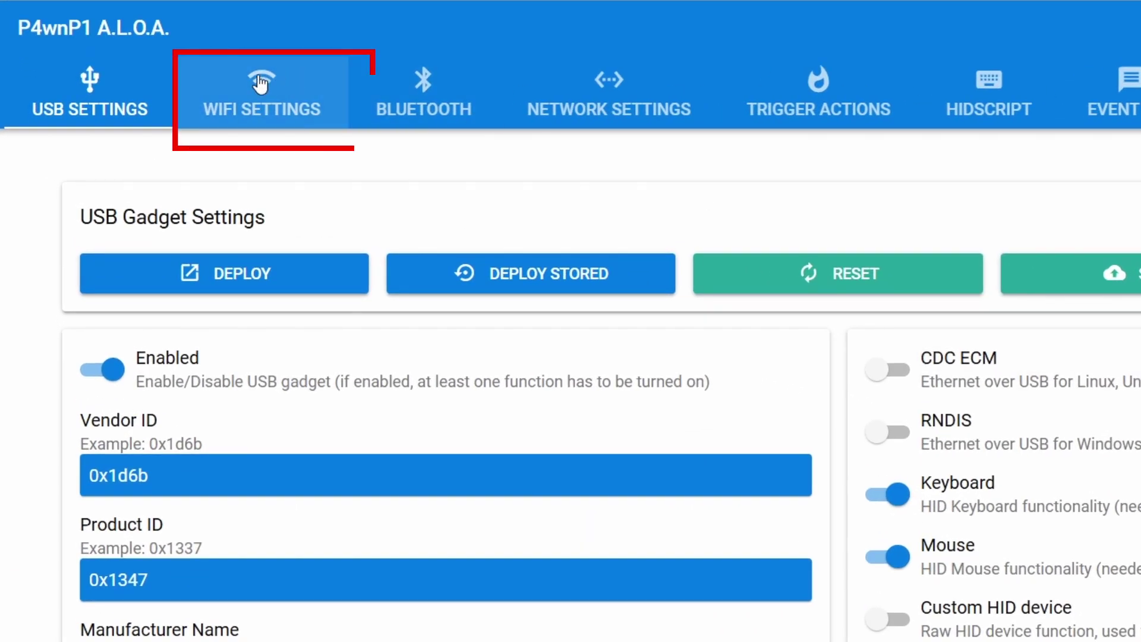
click(258, 84)
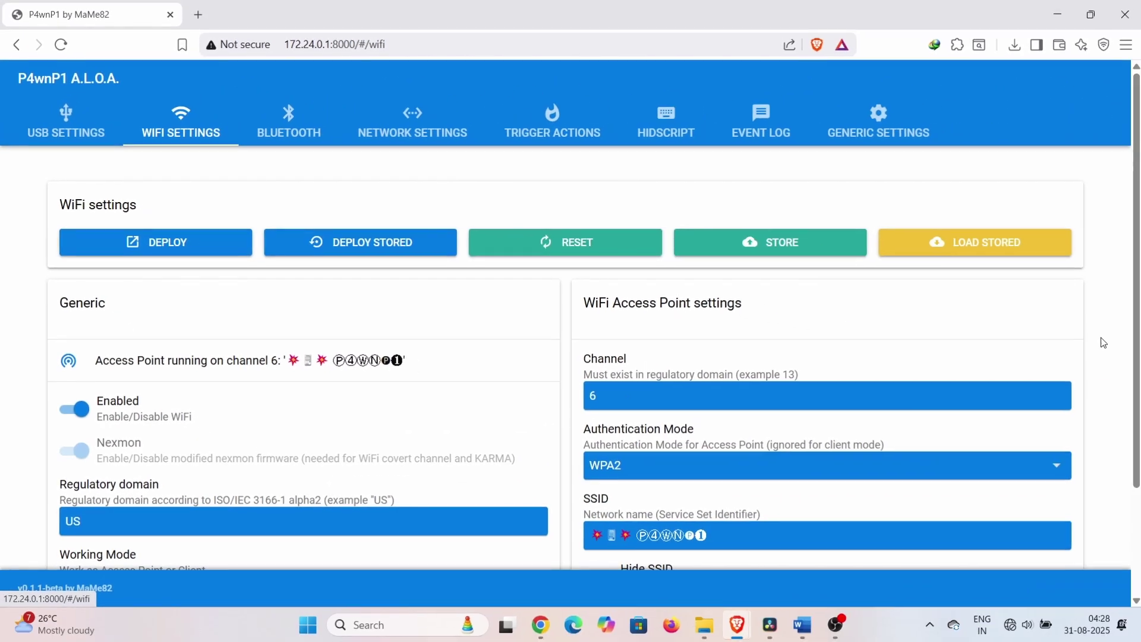
scroll(1104, 356, down, 1)
scroll(1106, 356, down, 1)
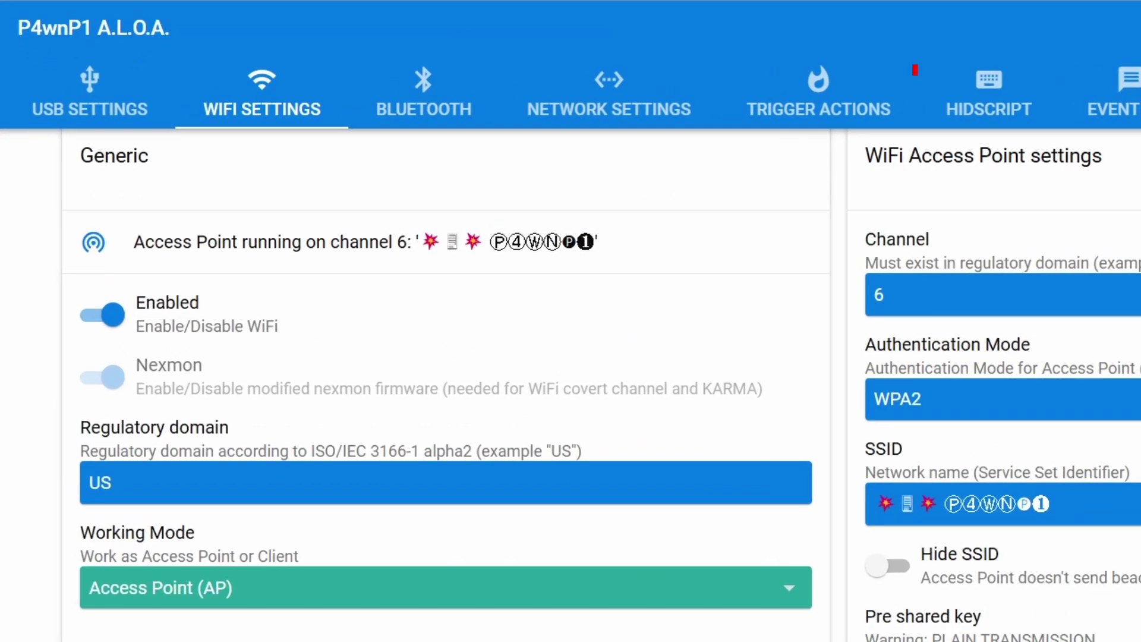
Step: Add a new enabled trigger action (ID 3) and list its available trigger events
click(813, 113)
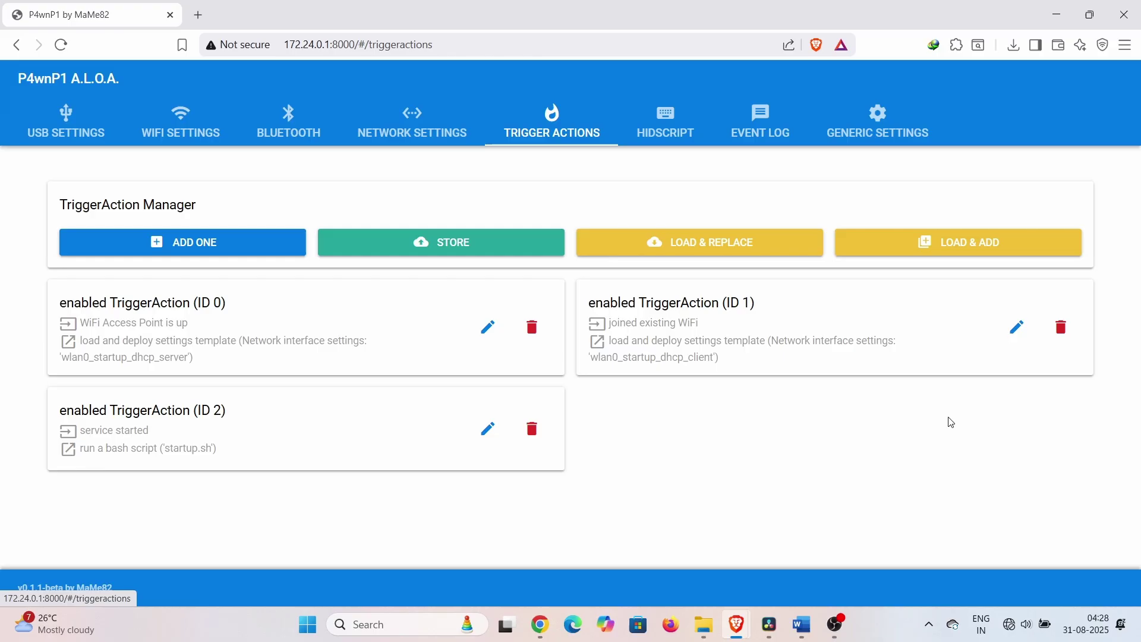
click(265, 239)
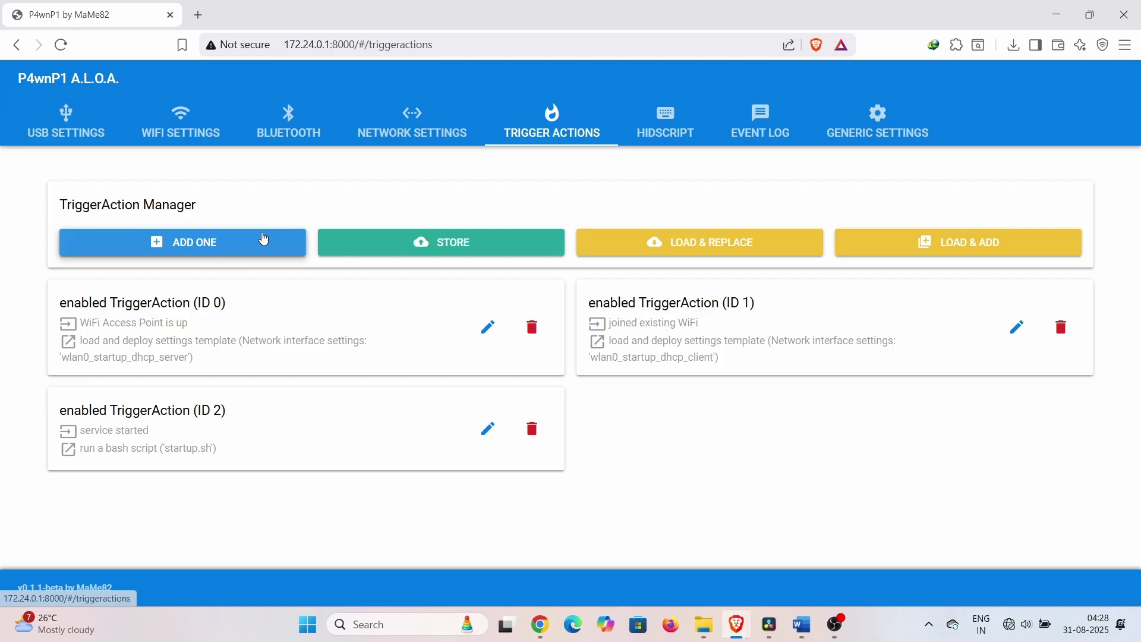
click(274, 277)
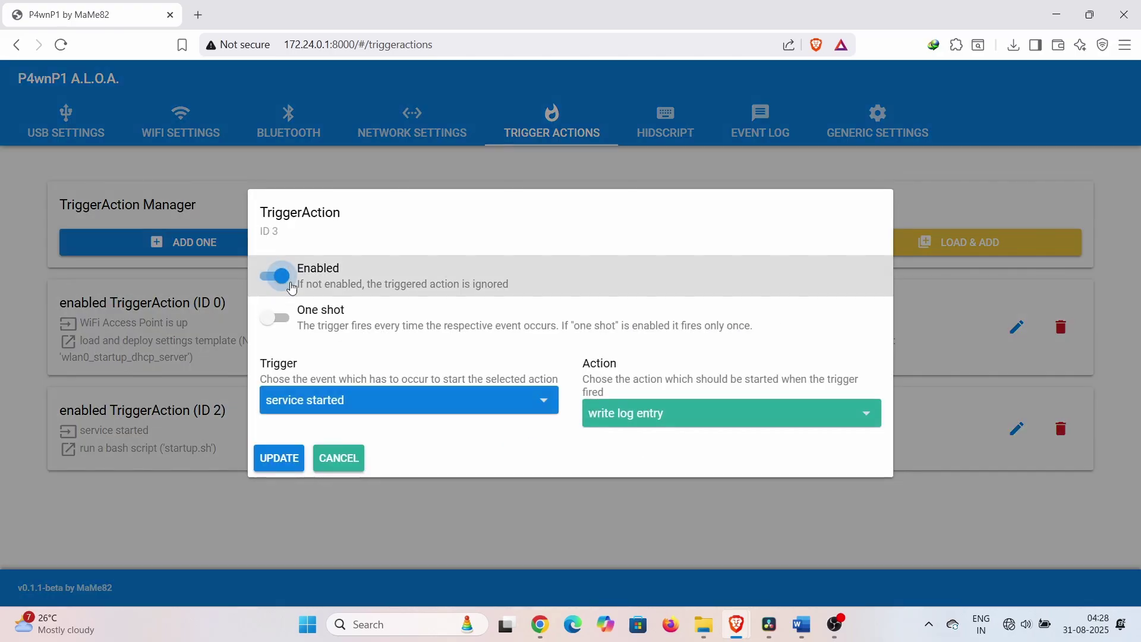
click(394, 407)
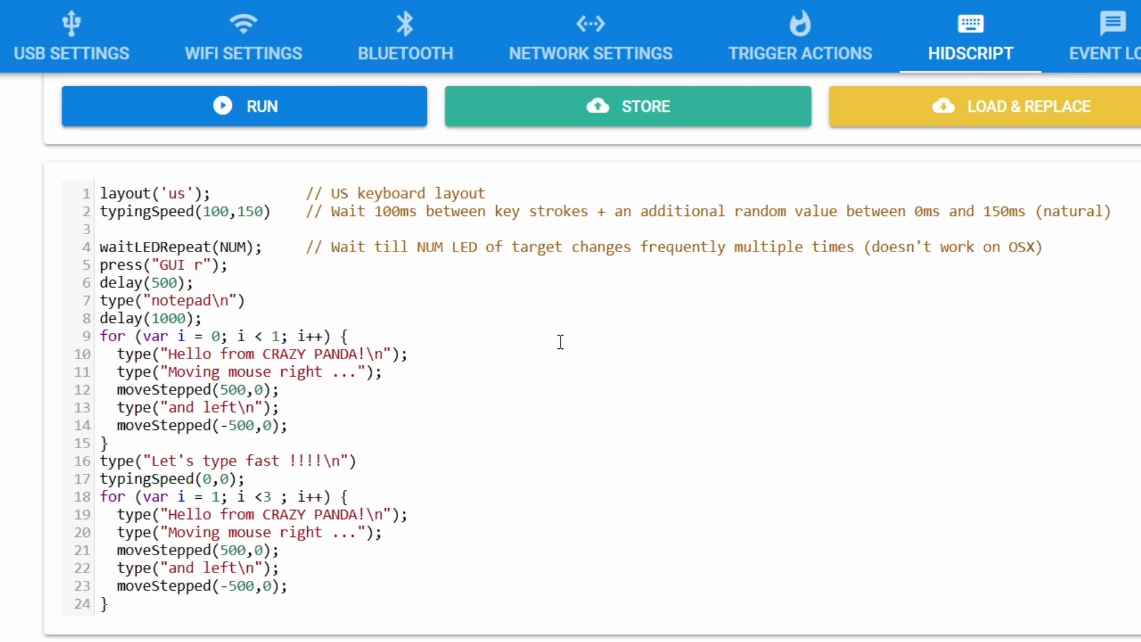
Step: Delete the waitLEDRepeat(NUM) line and its leftover blank line from the HID script
drag(1051, 250, 81, 248)
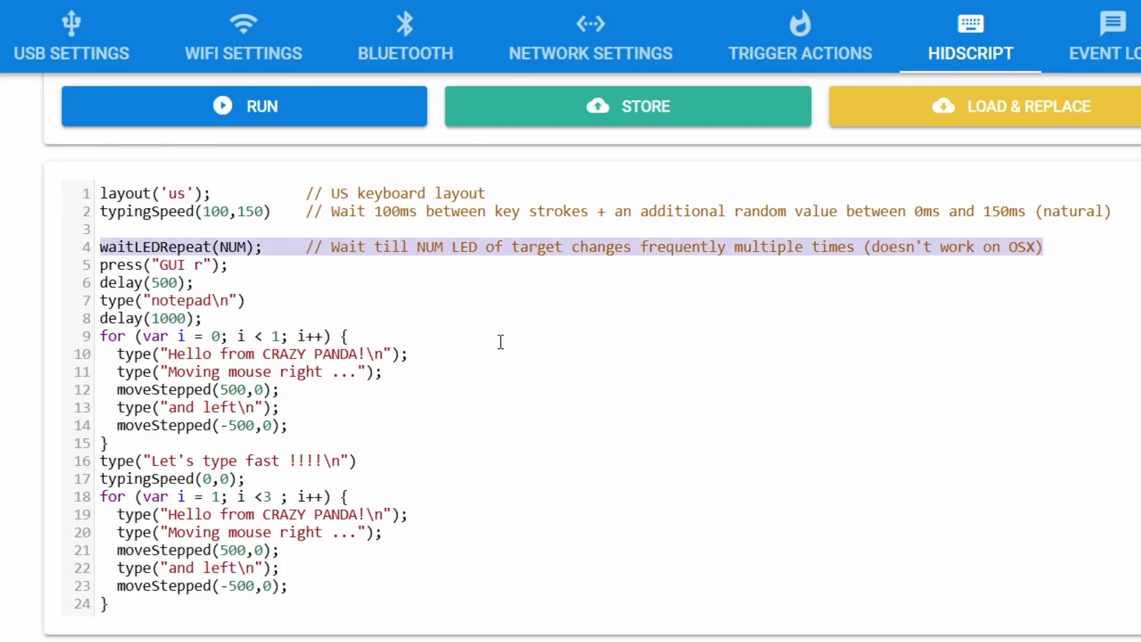
key(Delete)
key(BackSpace)
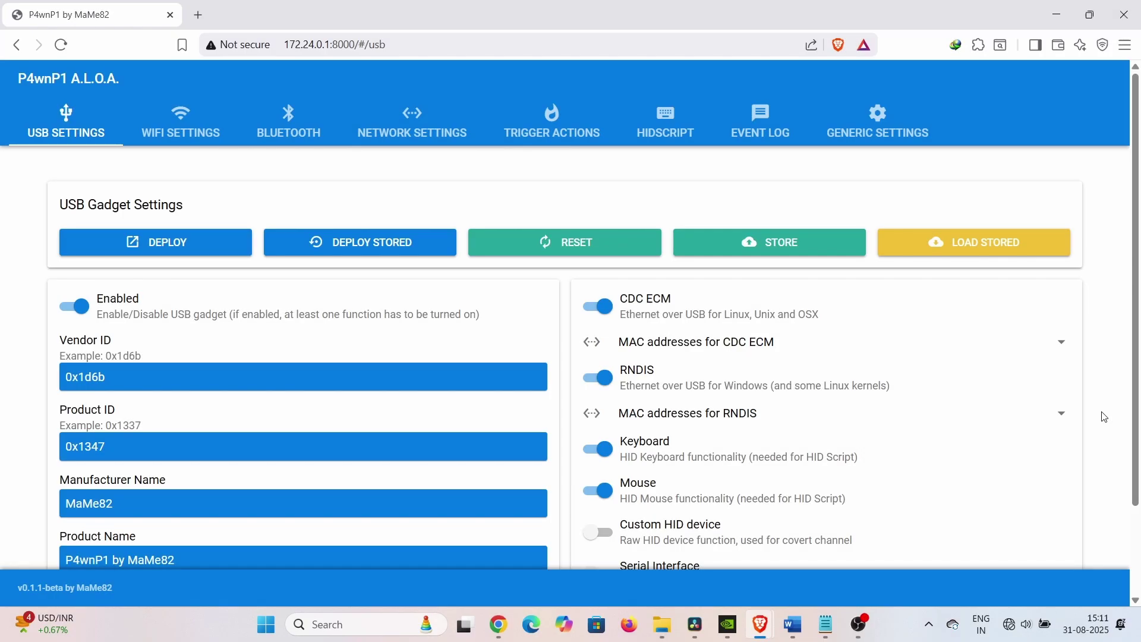
Step: Paste the edited HID script into the editor and store it as My_HID_Script
click(665, 125)
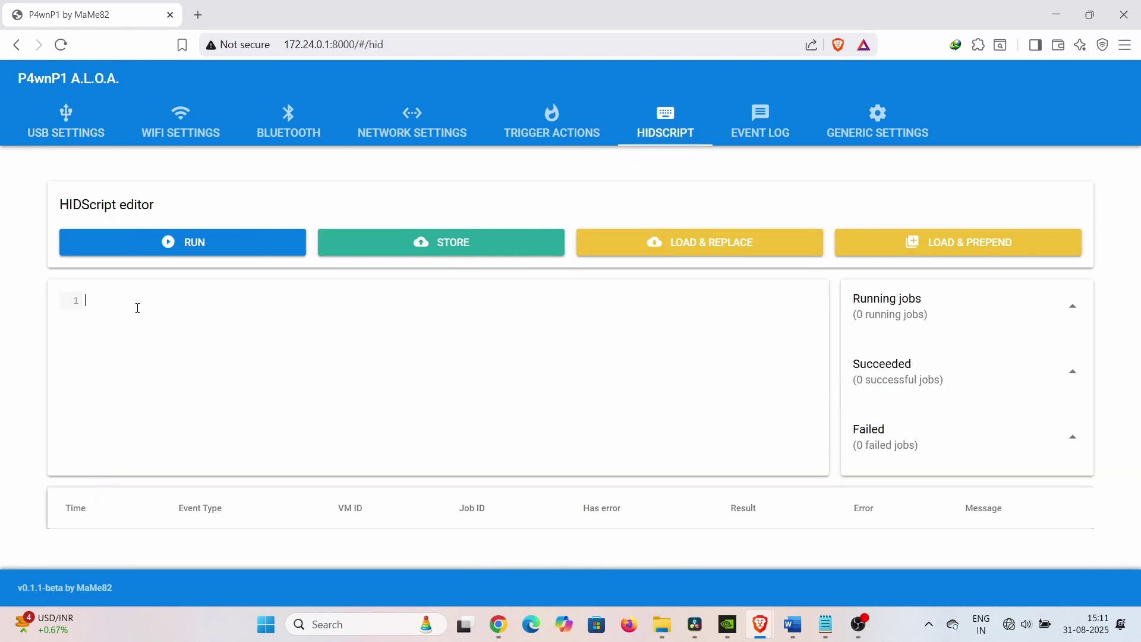
text(layout('us');			// US keyboard layout typingSpeed(100,150)	// Wait 100ms between key strokes + an additional random value between 0ms and 150ms (natural)  press("GUI r"); delay(500); type("notepad\n") delay(1000); for (var i = 0; i < 1; i++) {   type("Hello from CRAZY PANDA!\n");   type("Moving mouse right ...");   moveStepped(500,0);   type("and left\n");   moveStepped(-500,0); } type("Let's type fast !!!!\n") typingSpeed(0,0); for (var i = 1; i <3 ; i++) {   type("Hello from CRAZY PANDA!\n");   type("Moving mouse right ...");   moveStepped(500,0);   type("and left\n");   moveStepped(-500,0); })
click(438, 241)
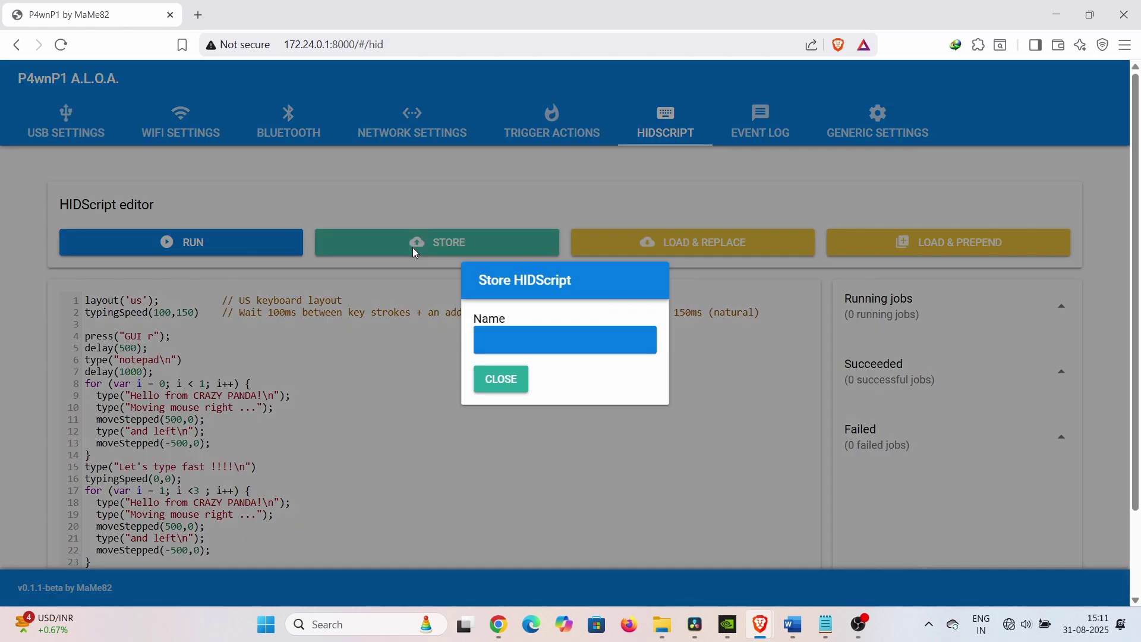
click(487, 340)
text(My_HID_Script)
click(505, 382)
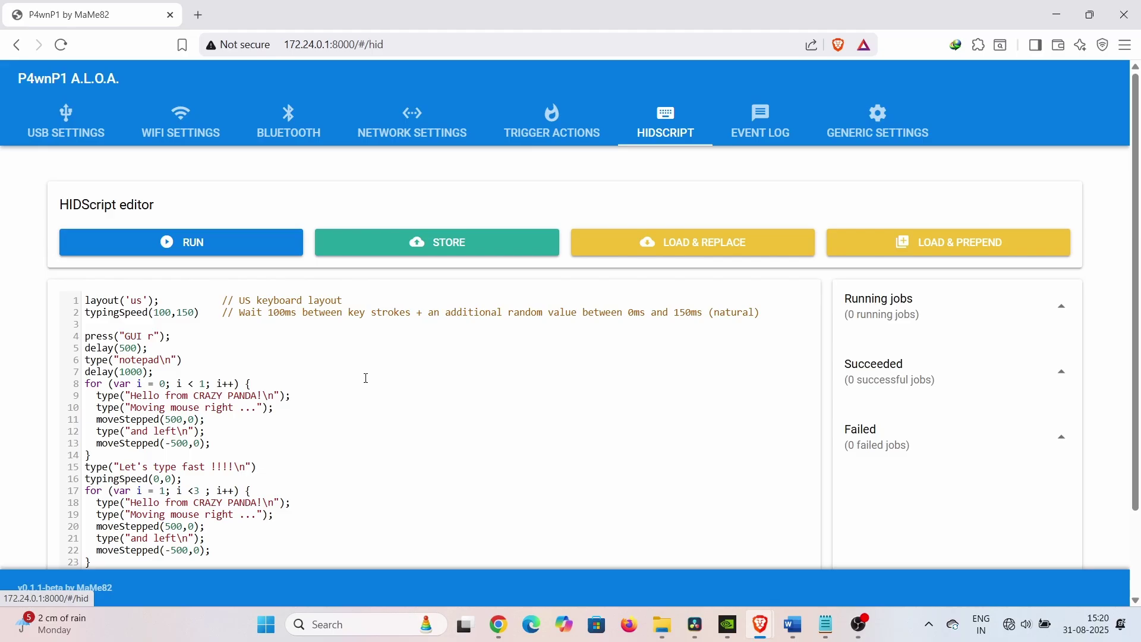
Step: Disable RNDIS and CDC ECM, keep keyboard and mouse, and store the USB setup as HID_USB_Template
click(67, 124)
scroll(1121, 351, down, 2)
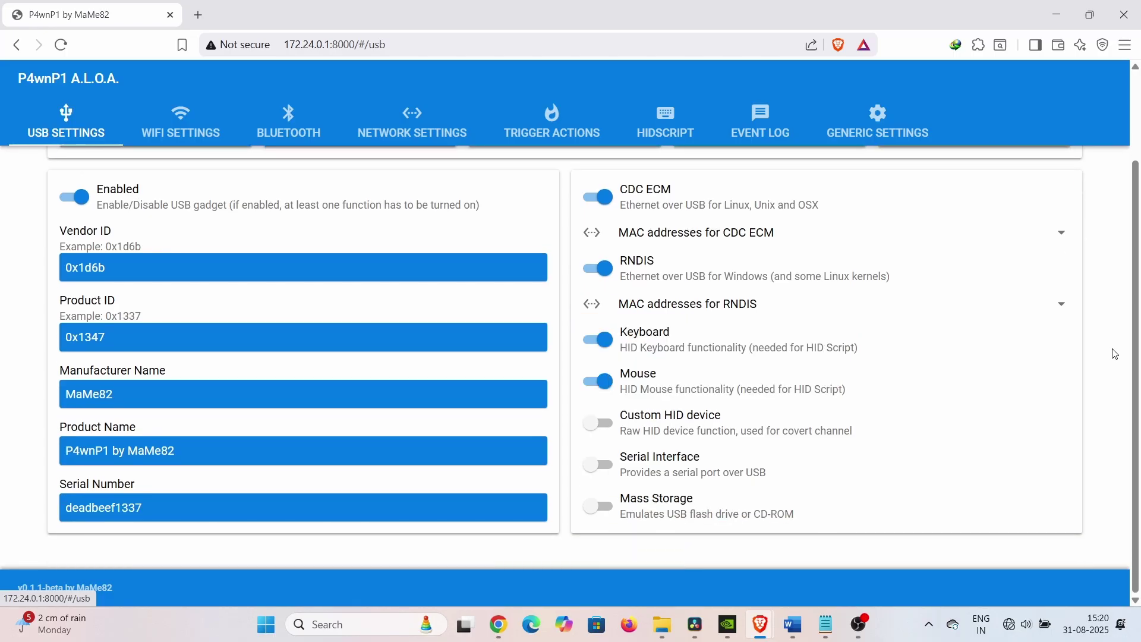
scroll(1113, 354, up, 2)
click(600, 378)
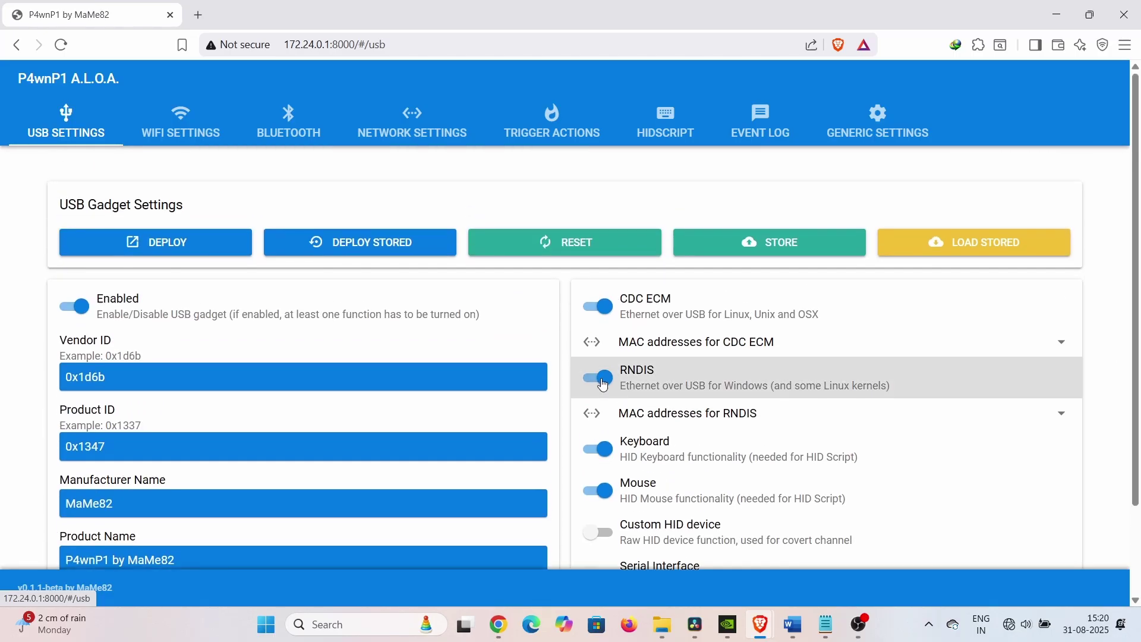
click(598, 308)
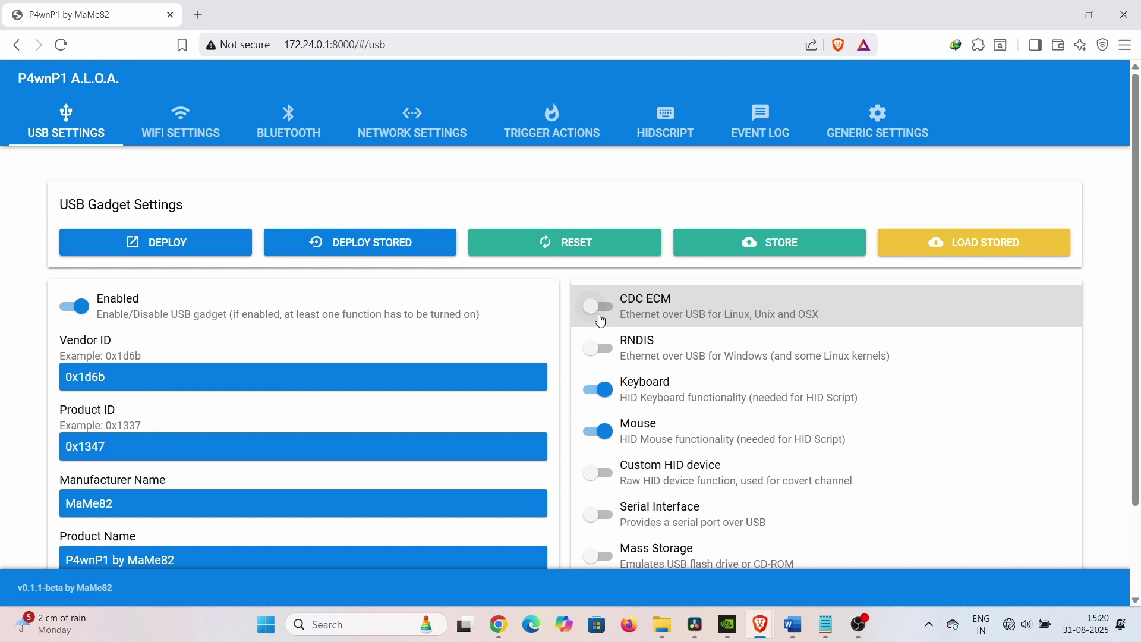
click(726, 253)
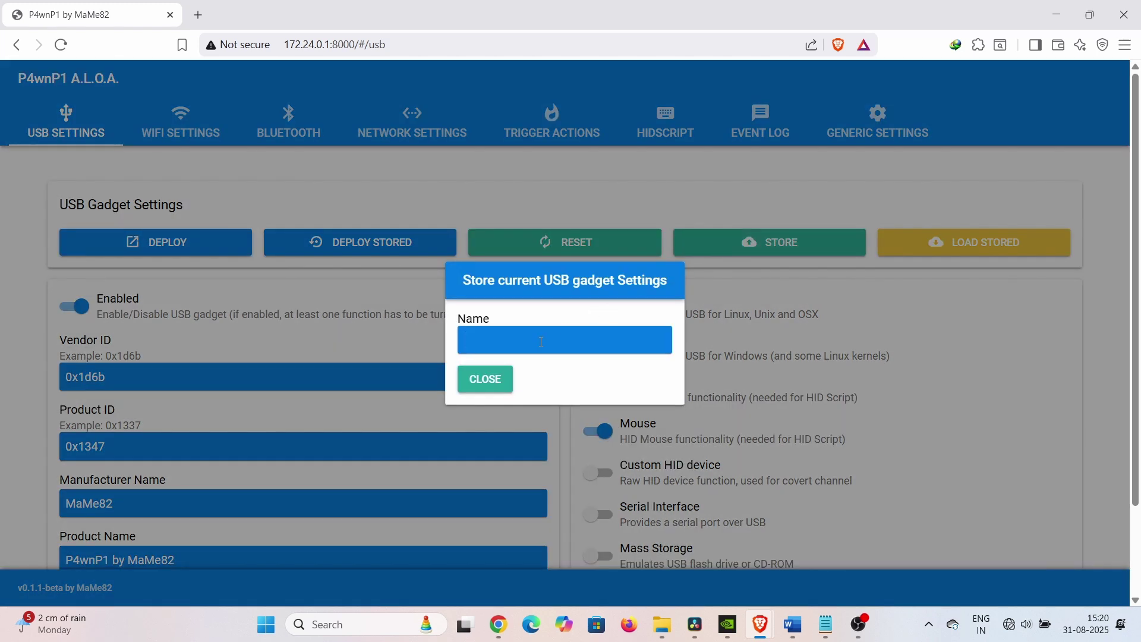
text(HID_USB_Template)
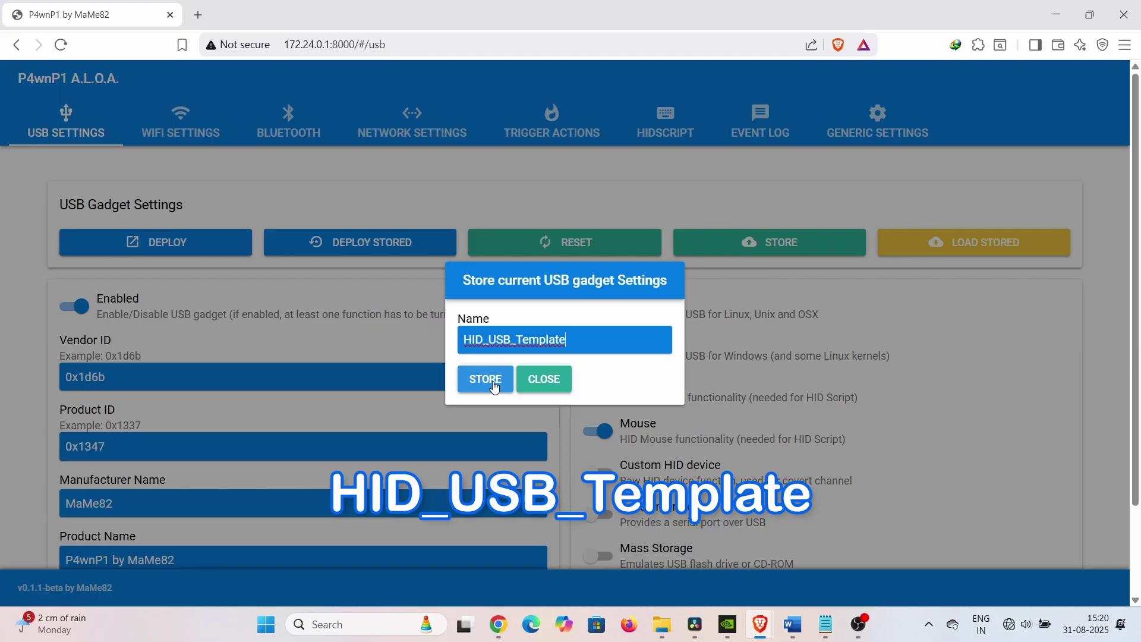
click(486, 383)
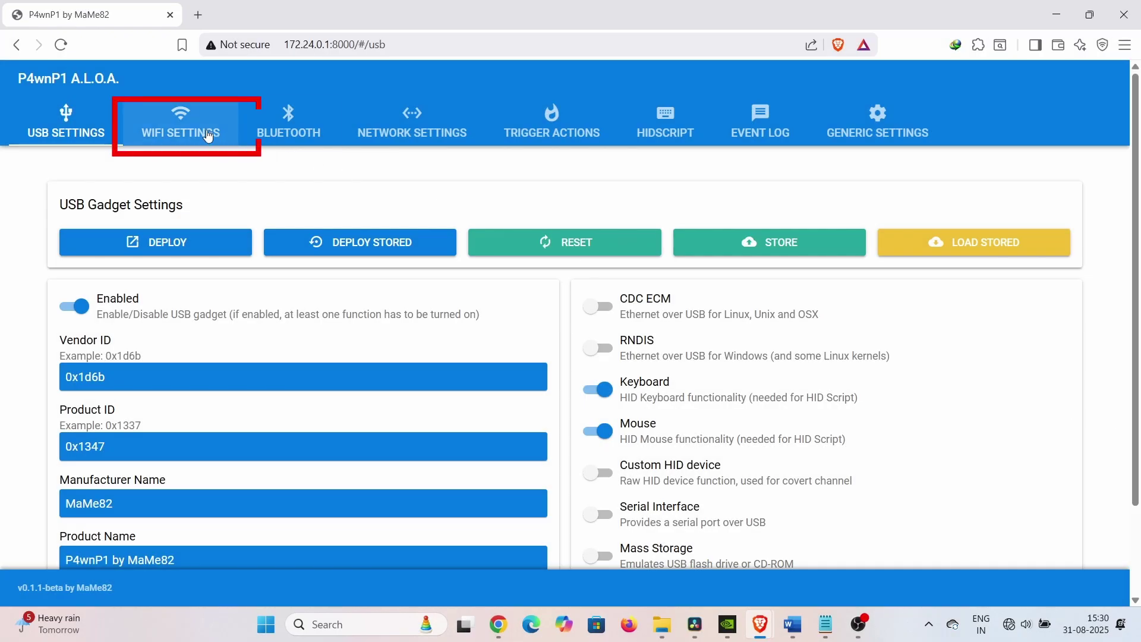
Step: Store the current Wi-Fi access point settings as Wi-Fi_AP_Template
click(208, 134)
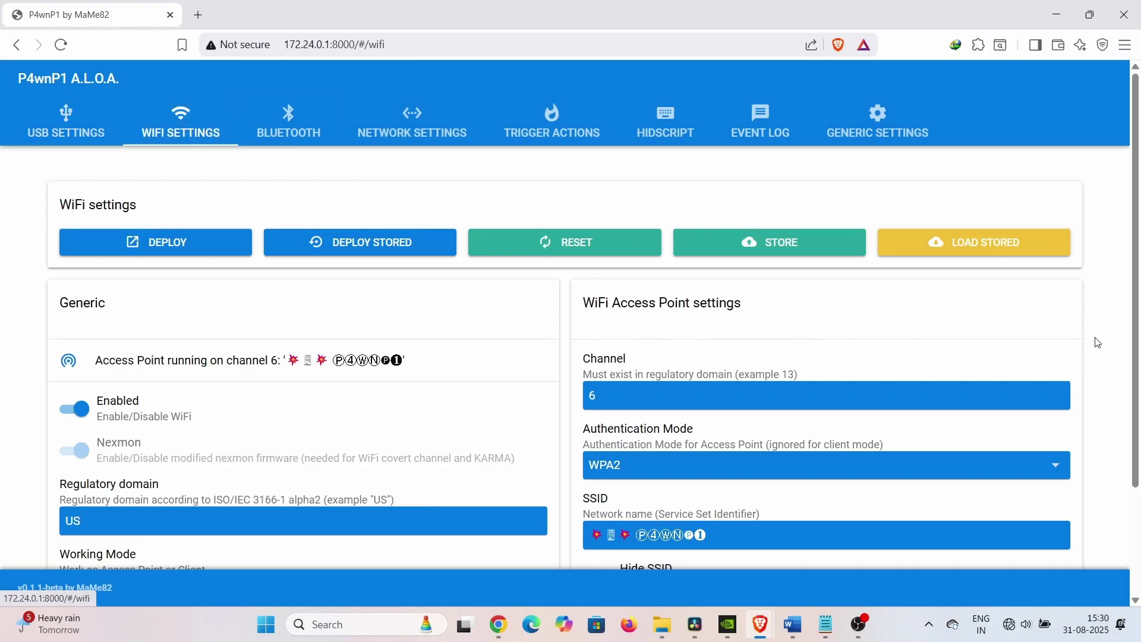
scroll(1096, 343, down, 2)
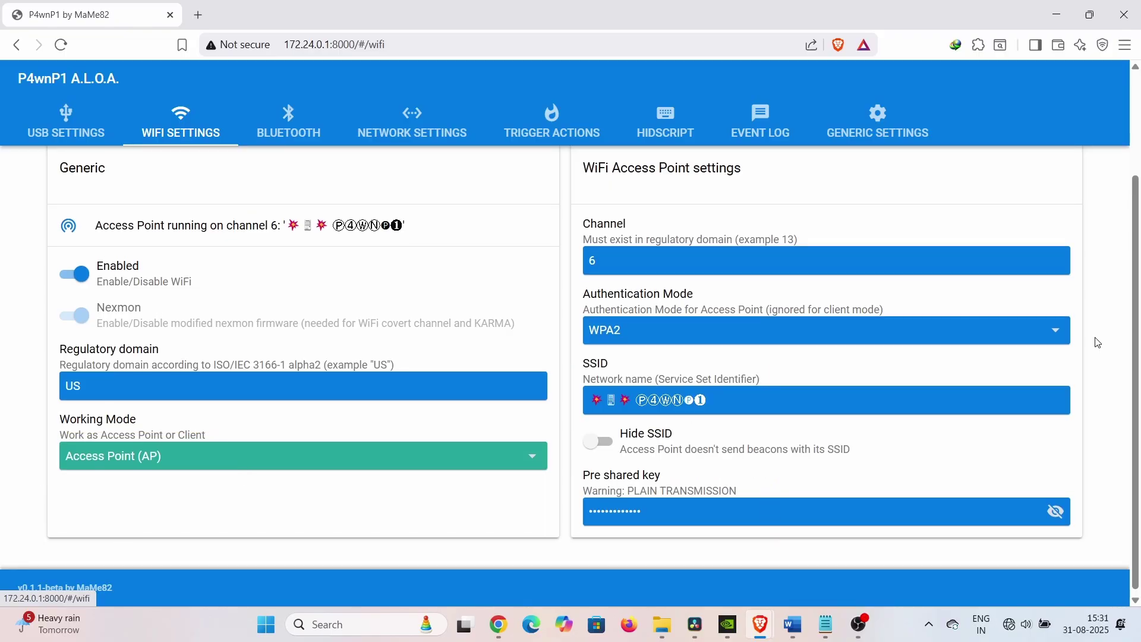
scroll(1097, 342, up, 2)
click(768, 250)
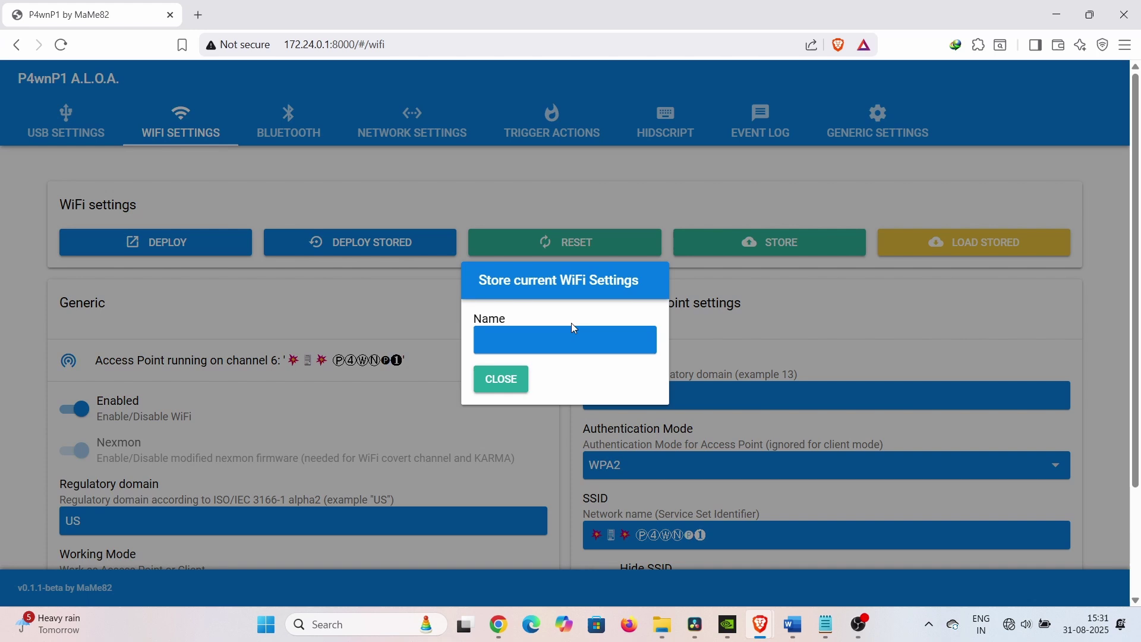
text(Wi-Fi_AP_Template)
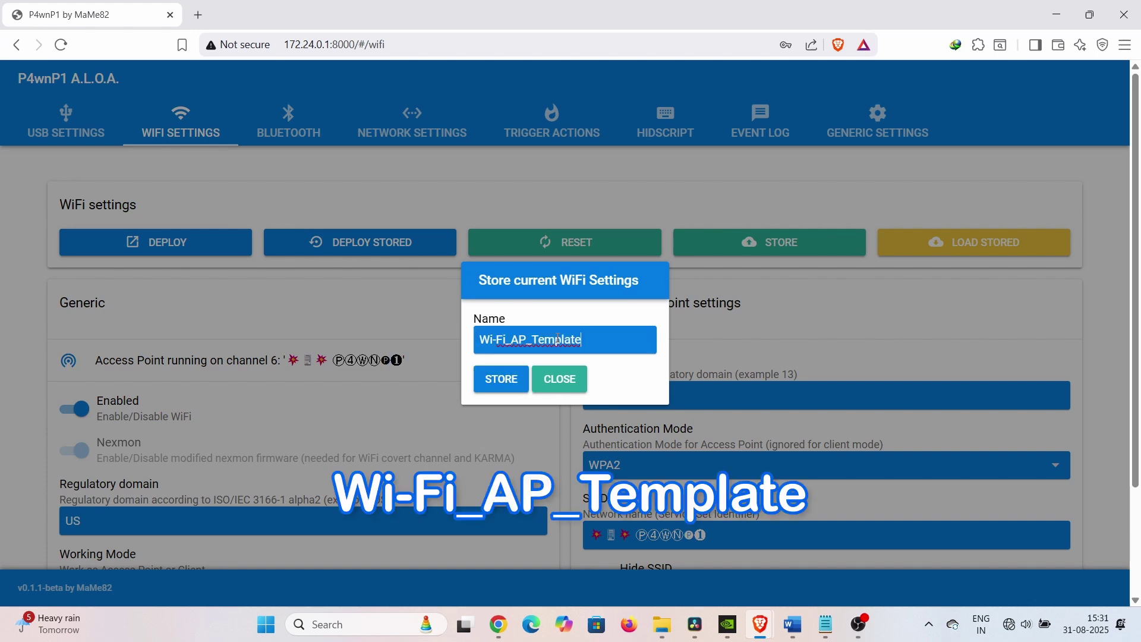
click(501, 379)
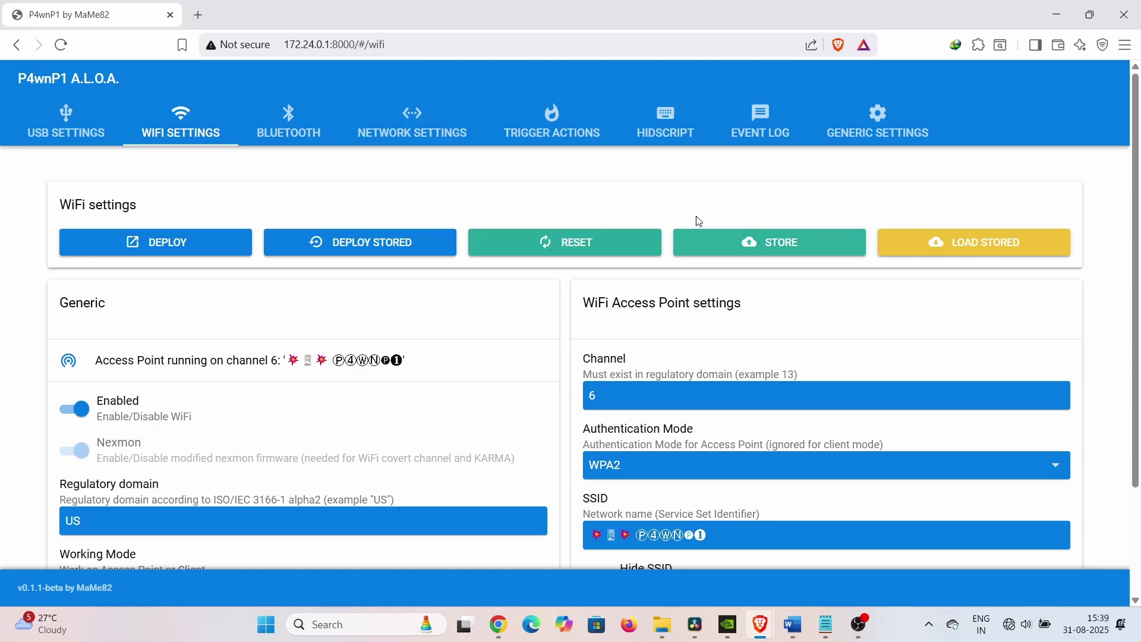
Step: Create a new enabled trigger action firing on 'USB gadget connected to host'
click(560, 129)
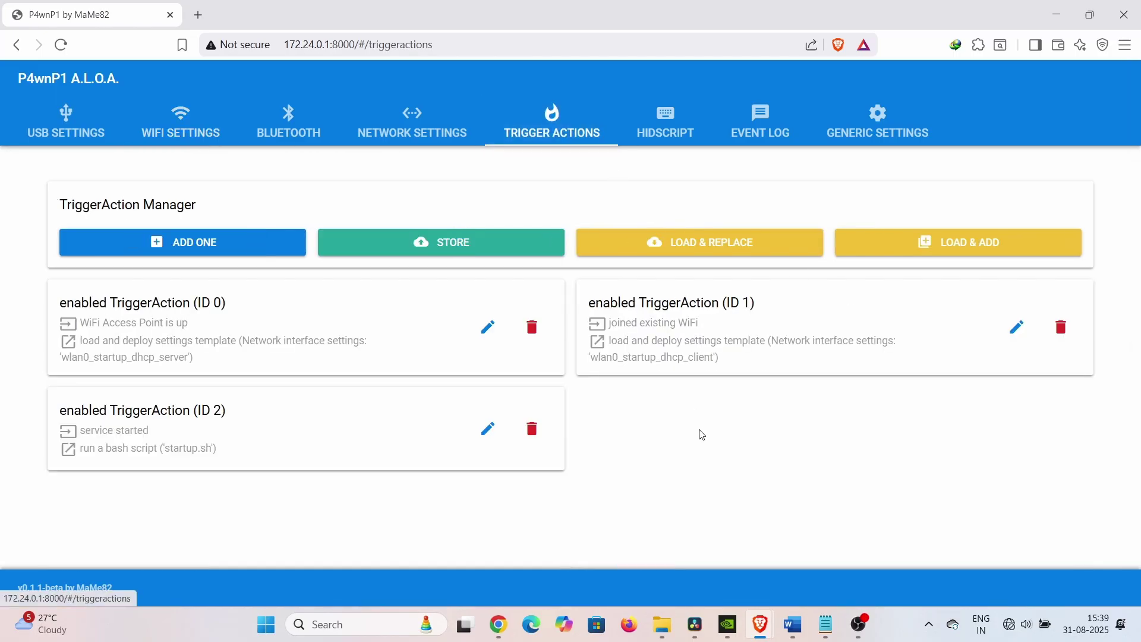
click(229, 252)
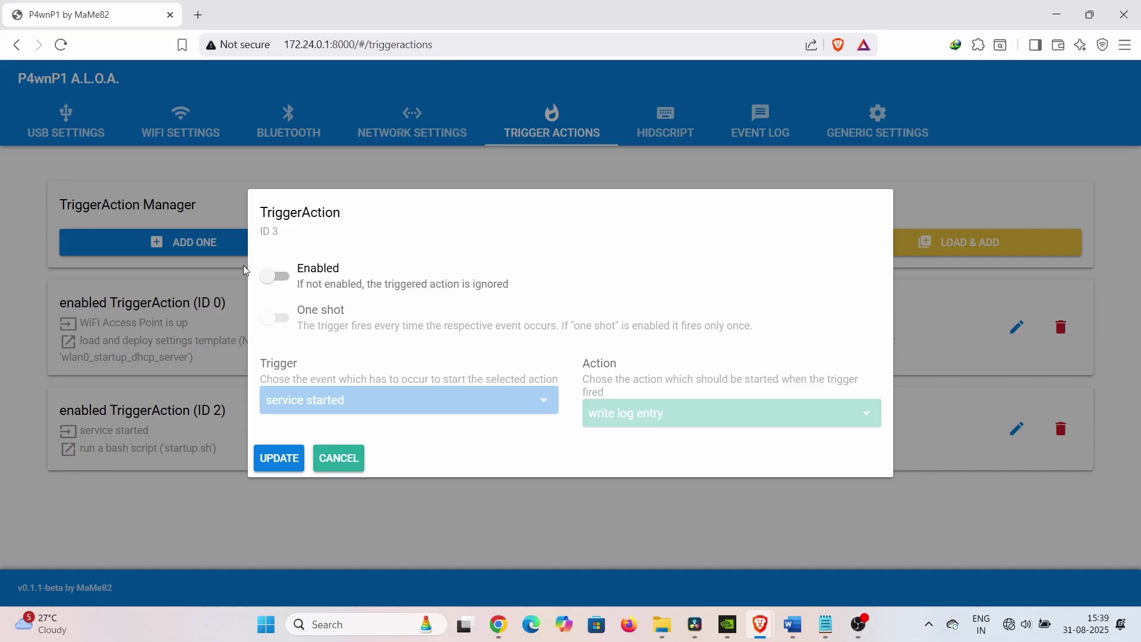
click(274, 276)
click(350, 410)
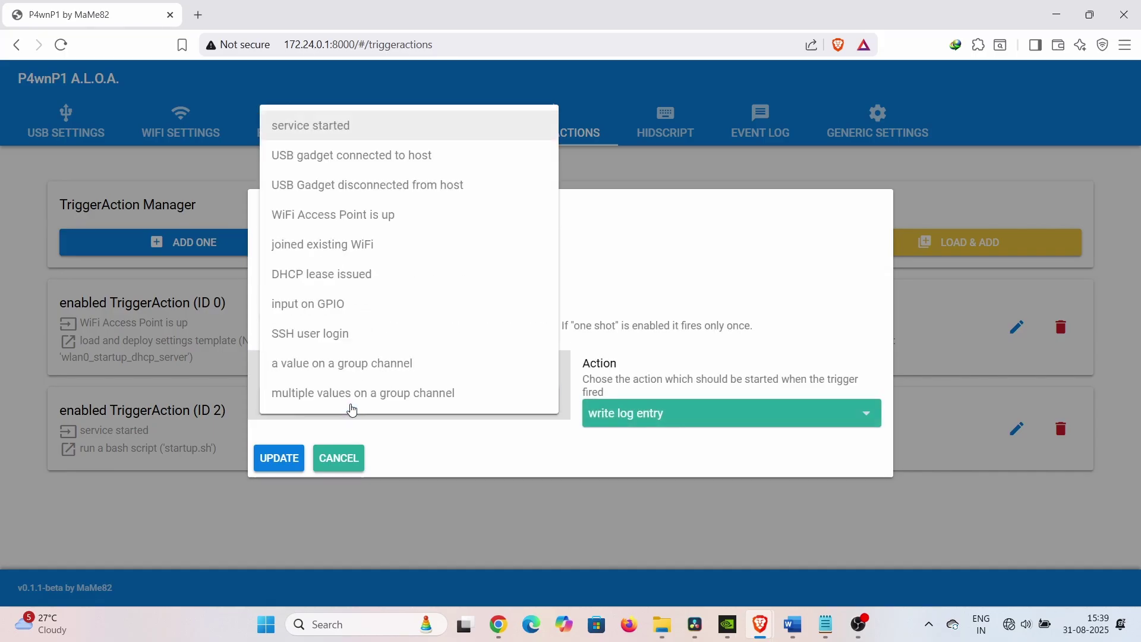
click(398, 158)
Step: Make the trigger start HIDScript My_HID_Script.js and update the trigger action
click(628, 425)
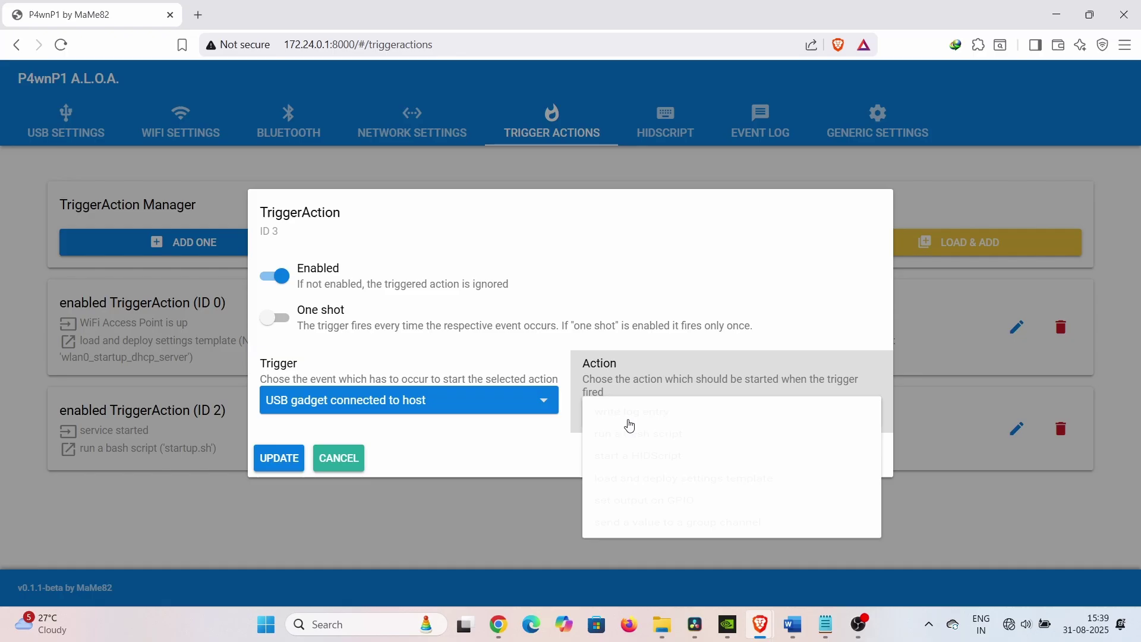
click(655, 484)
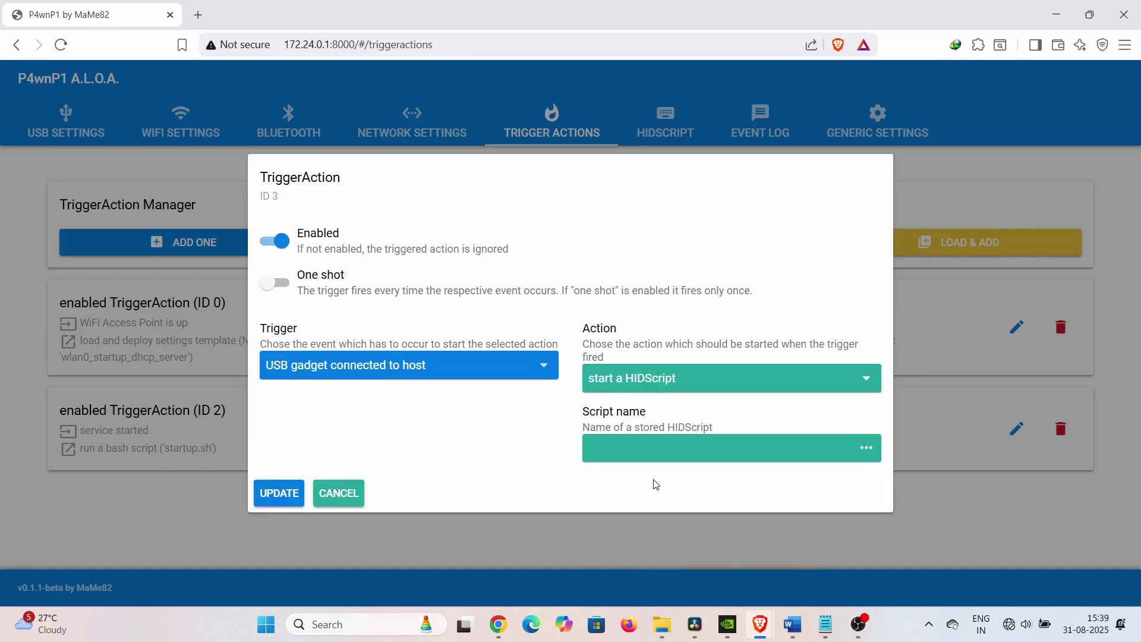
click(656, 450)
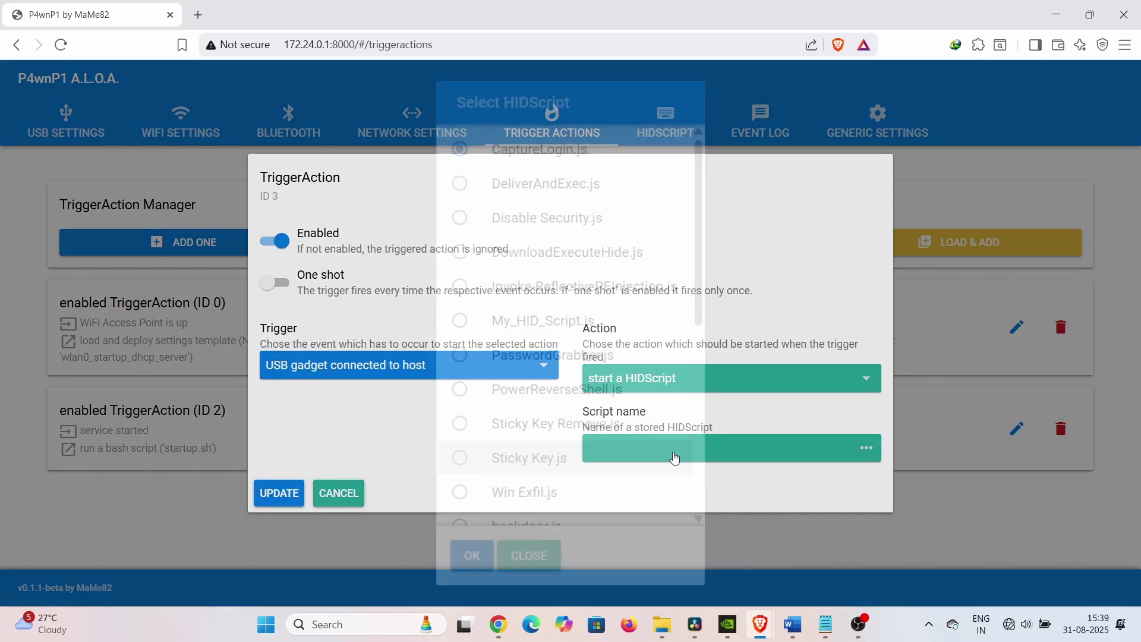
scroll(574, 354, down, 3)
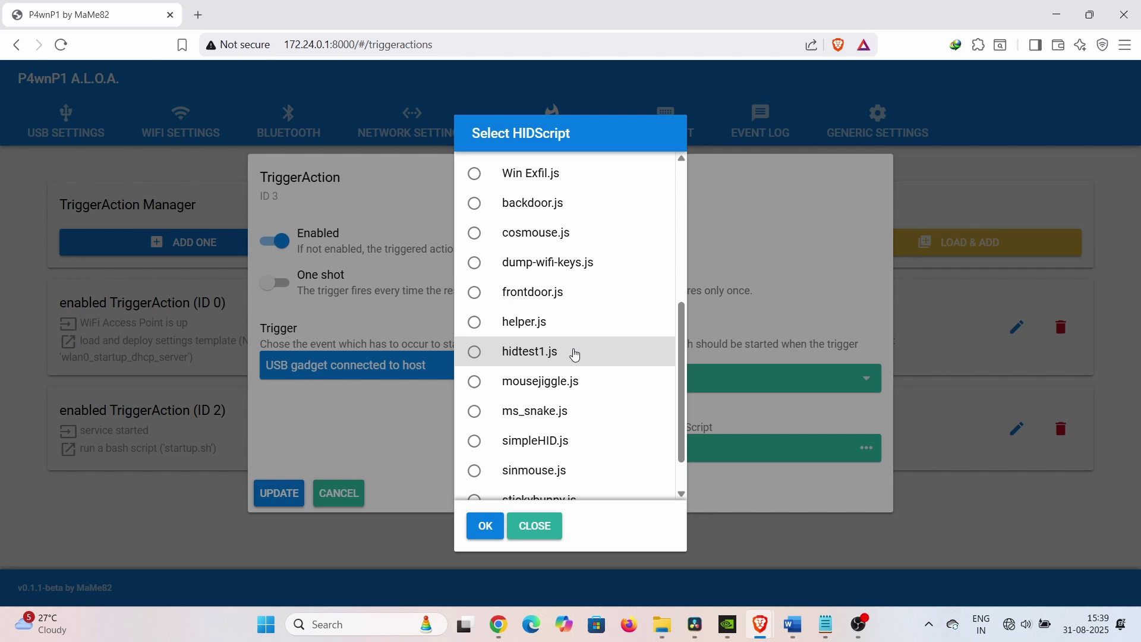
scroll(575, 354, down, 1)
scroll(576, 353, up, 2)
scroll(571, 349, up, 2)
scroll(571, 354, up, 2)
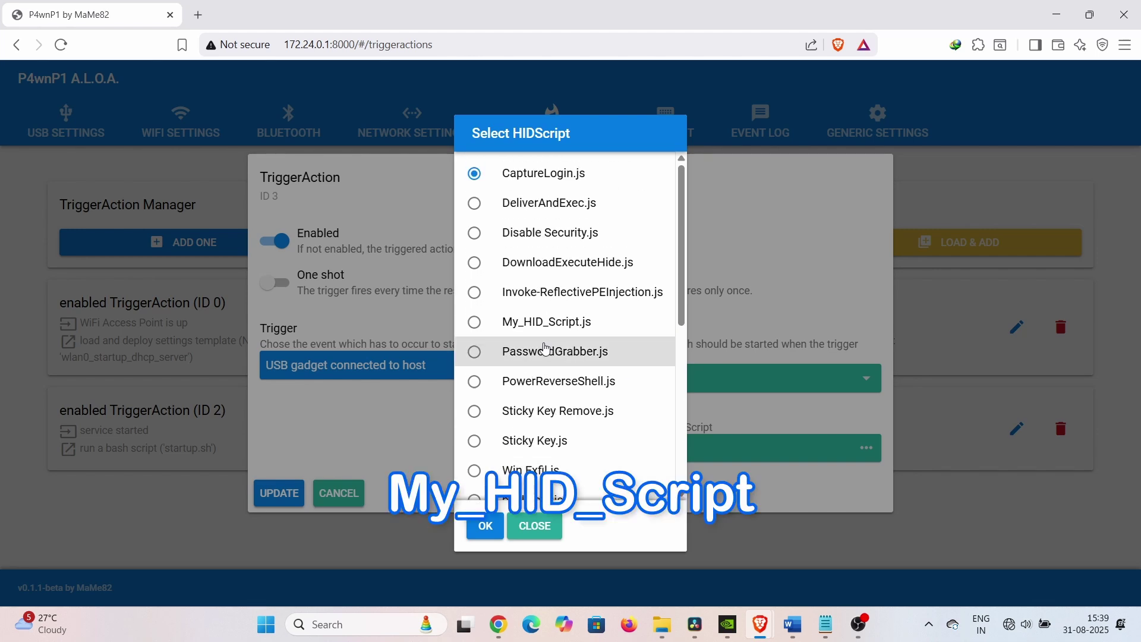
click(483, 522)
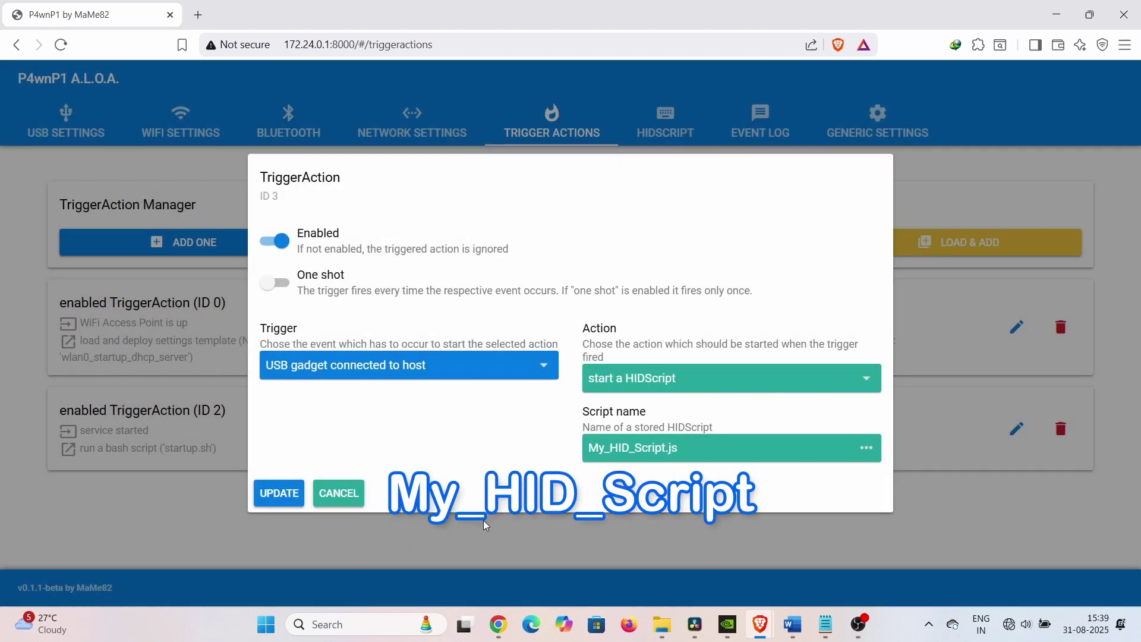
click(279, 494)
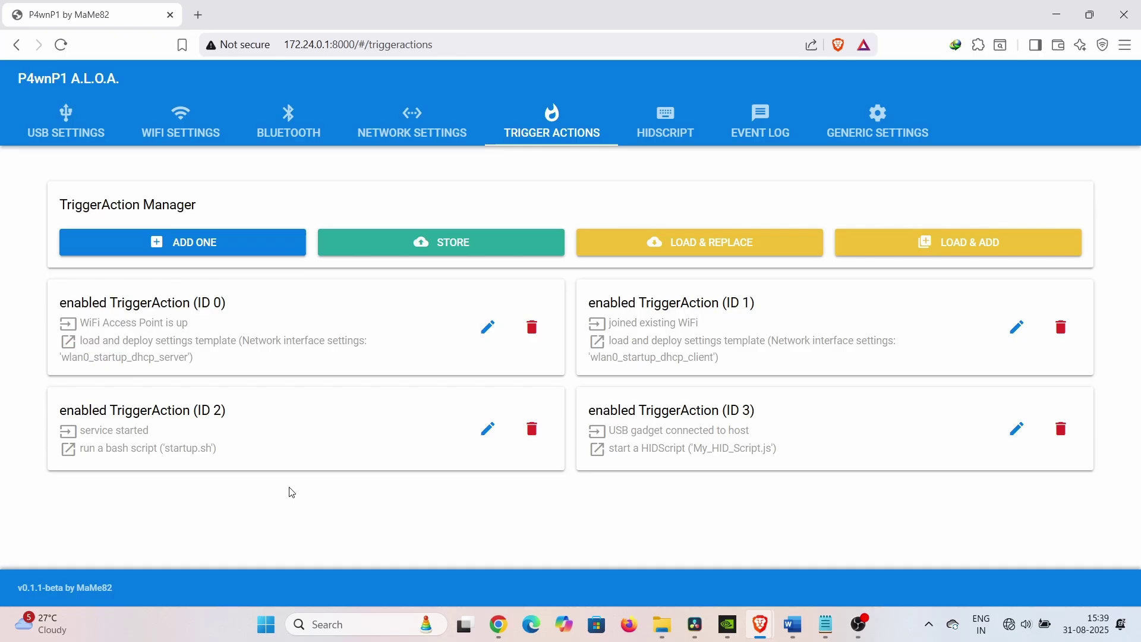
Step: Store the trigger actions as Auto_HID_Trigger and move to Generic Settings
click(428, 251)
text(Auto_HID_Trigger)
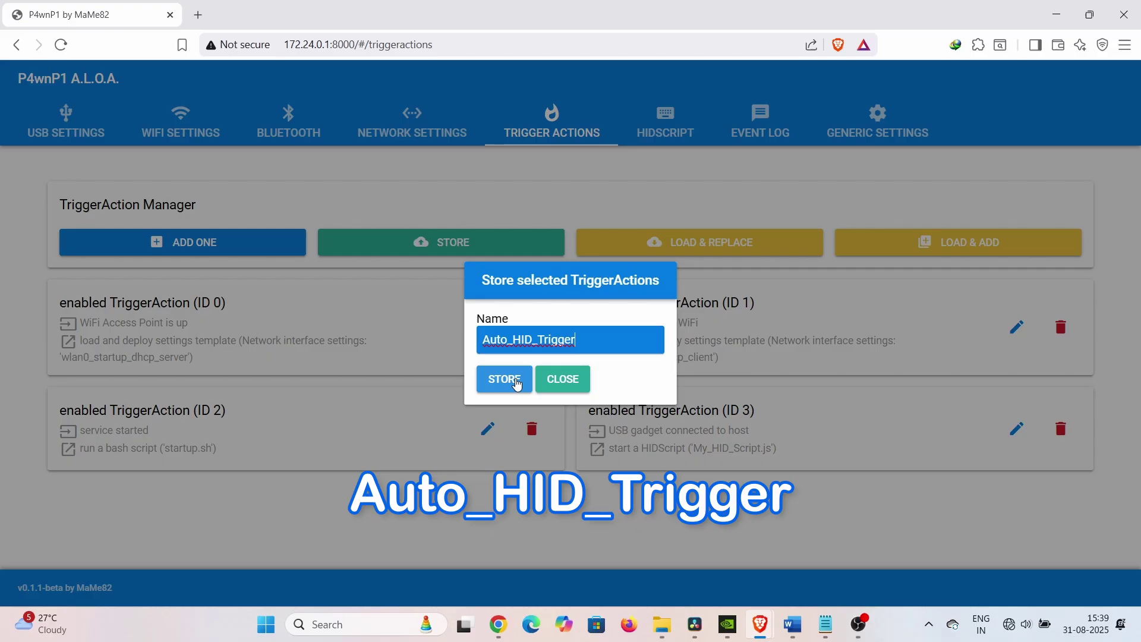
click(517, 384)
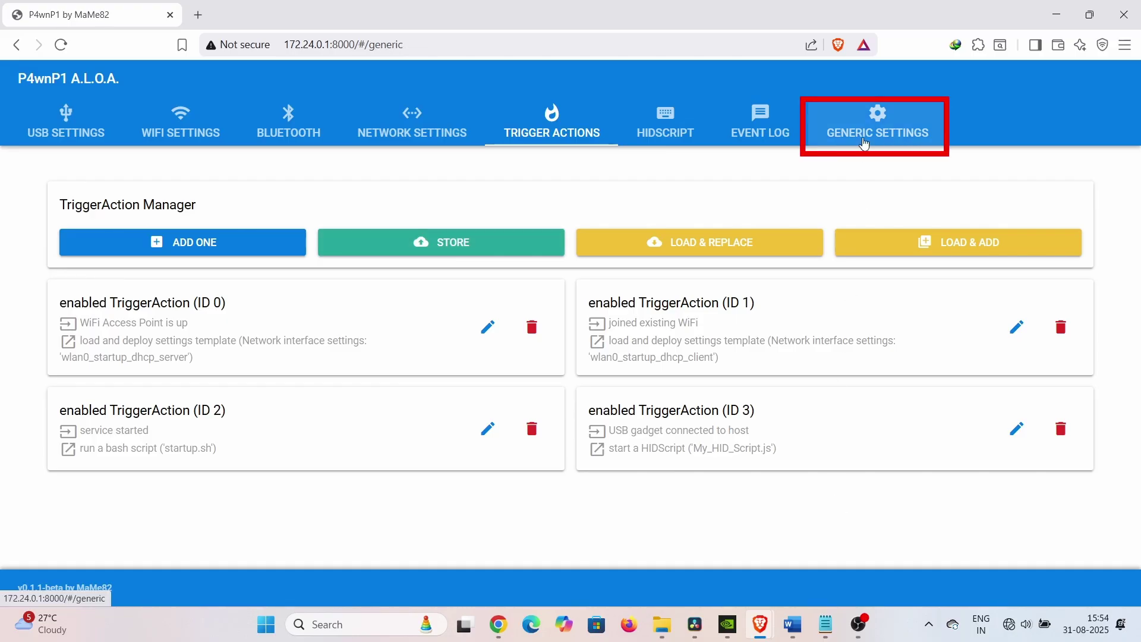
click(864, 145)
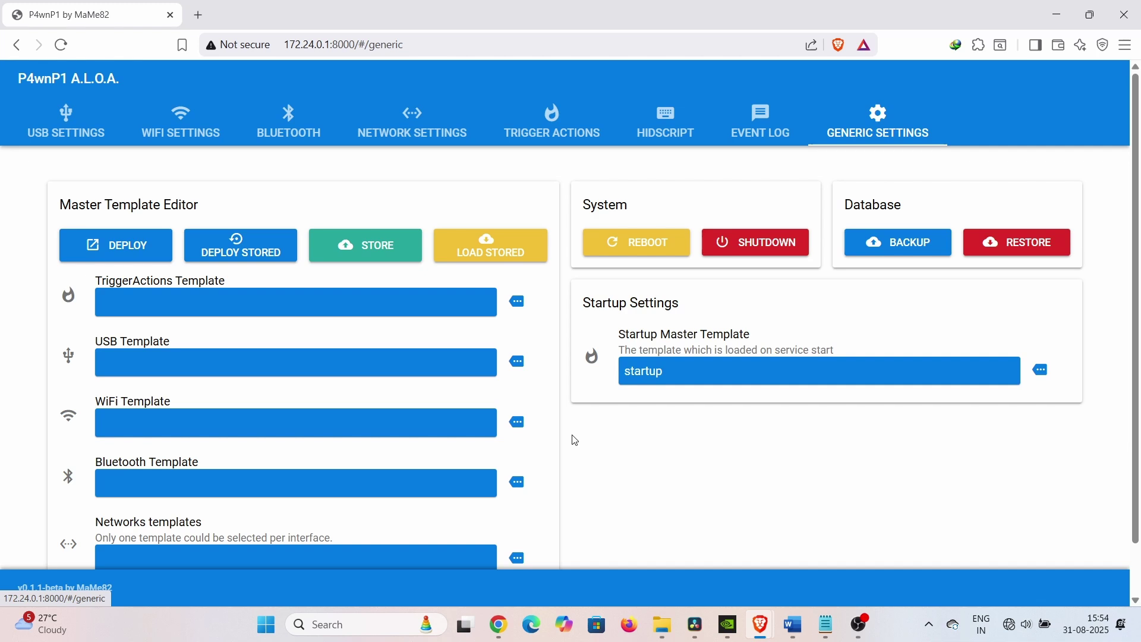
Step: Select Auto_HID_Trigger, HID_USB_Template and Wi-Fi_AP_Template in the Master Template Editor
click(518, 303)
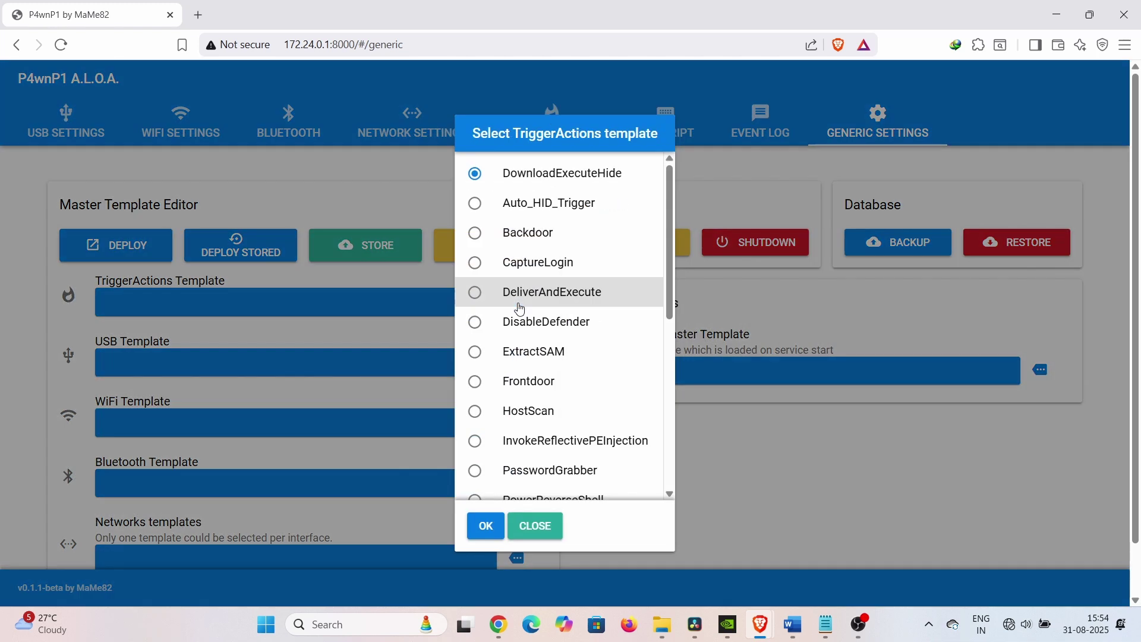
scroll(517, 308, down, 2)
scroll(517, 308, down, 3)
scroll(518, 308, up, 2)
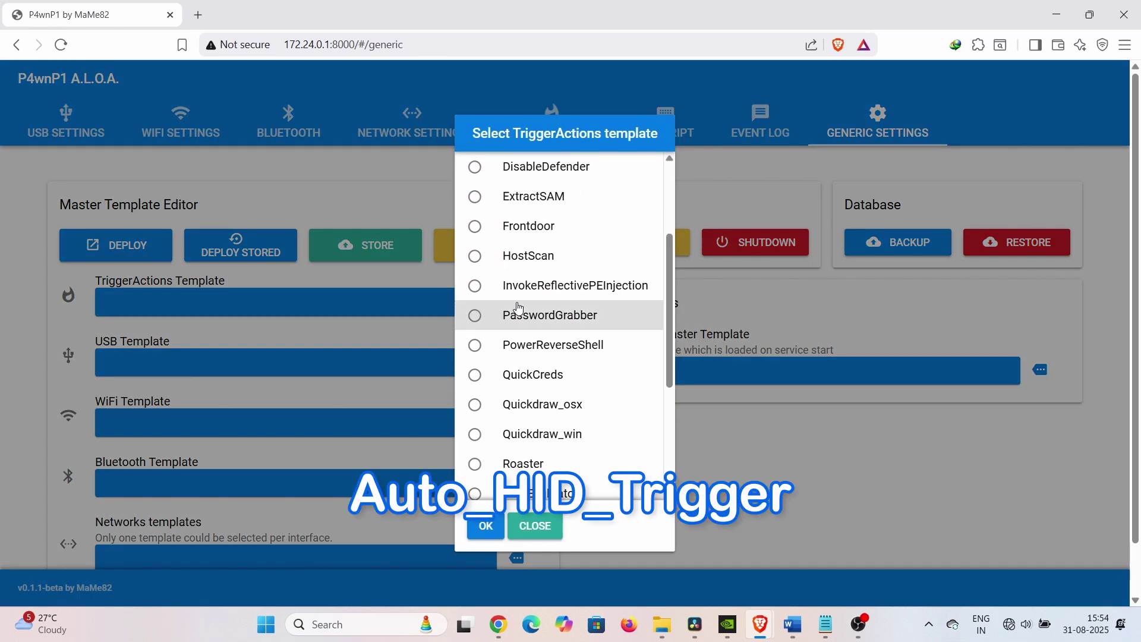
scroll(517, 307, up, 2)
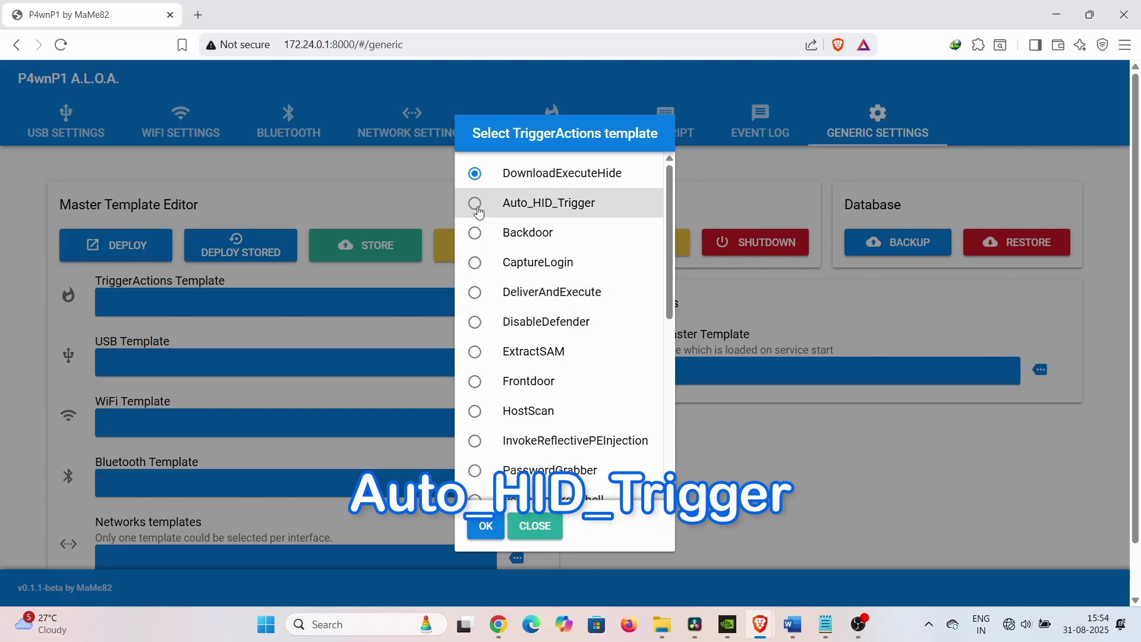
click(474, 203)
click(486, 525)
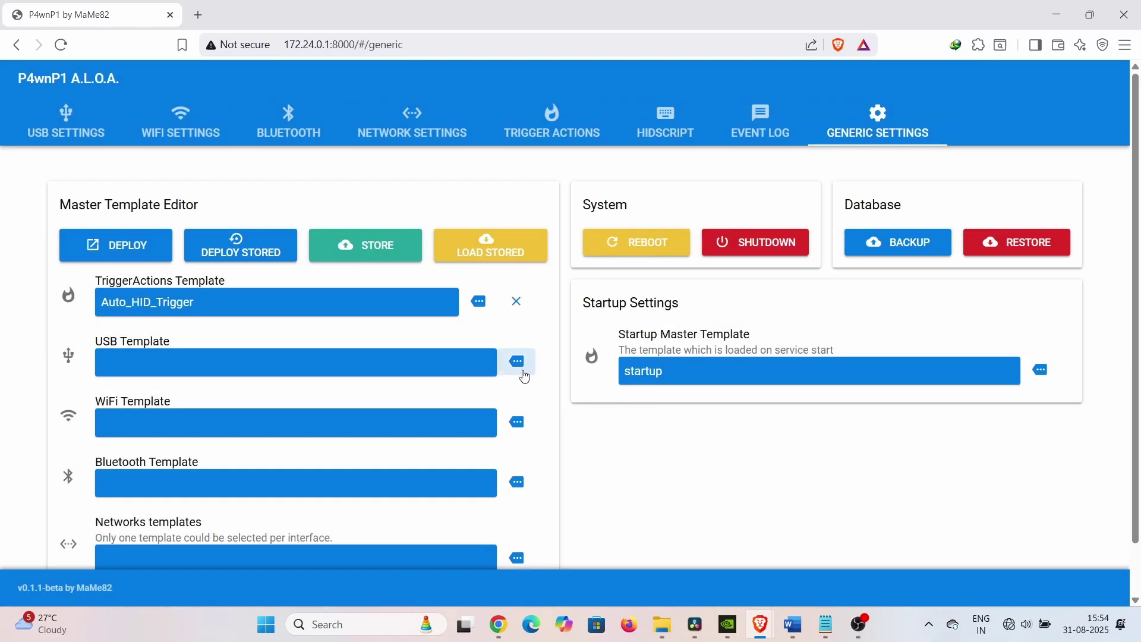
click(517, 362)
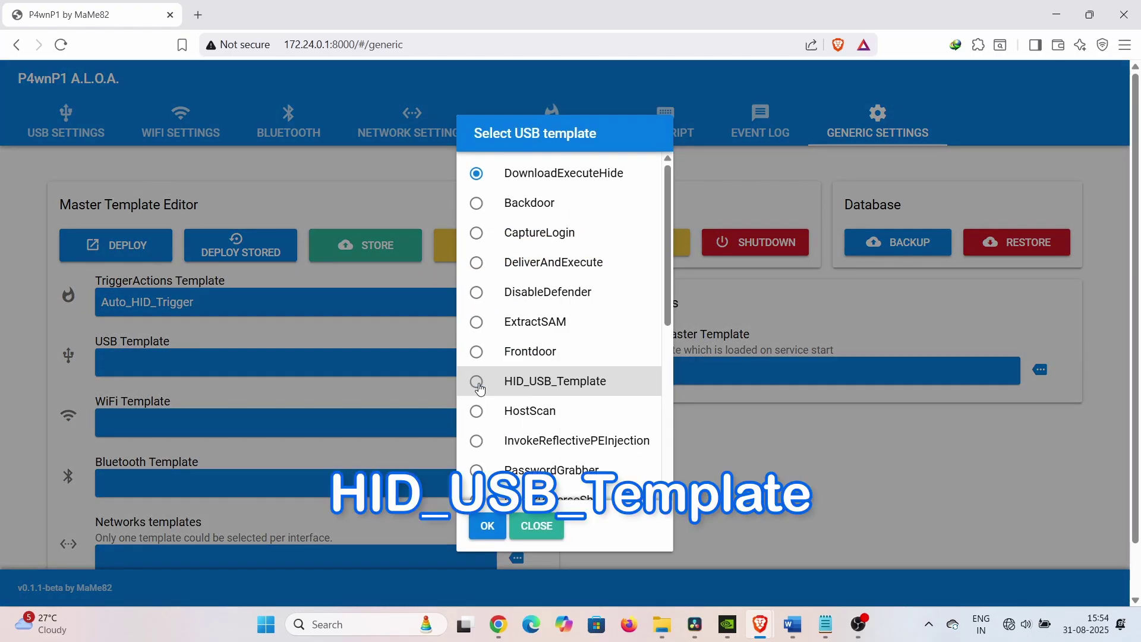
click(487, 526)
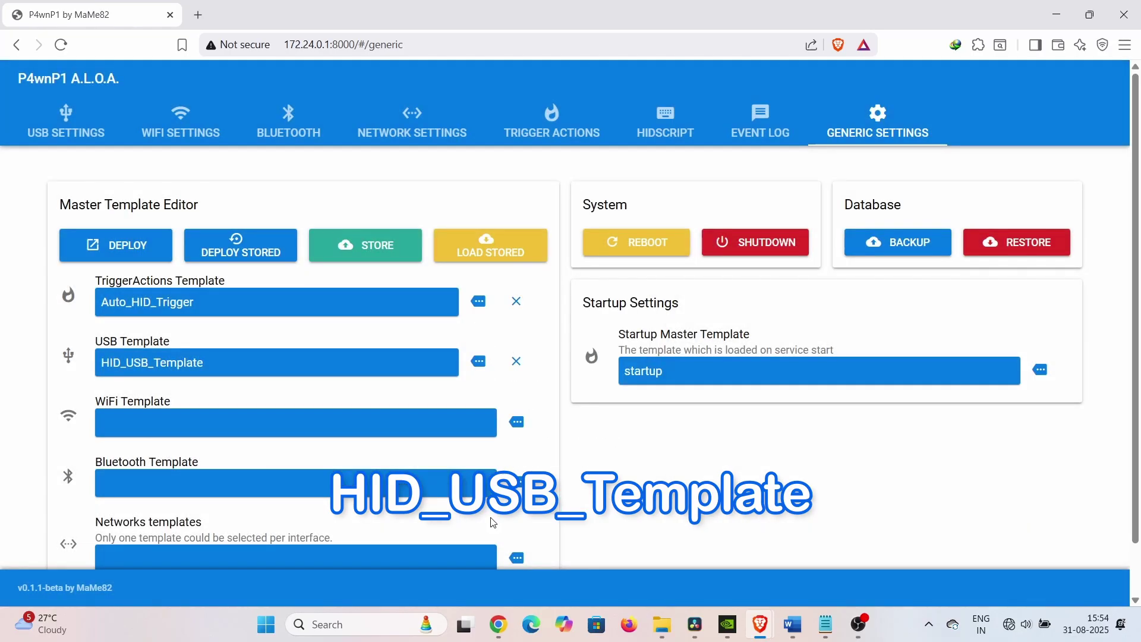
click(516, 423)
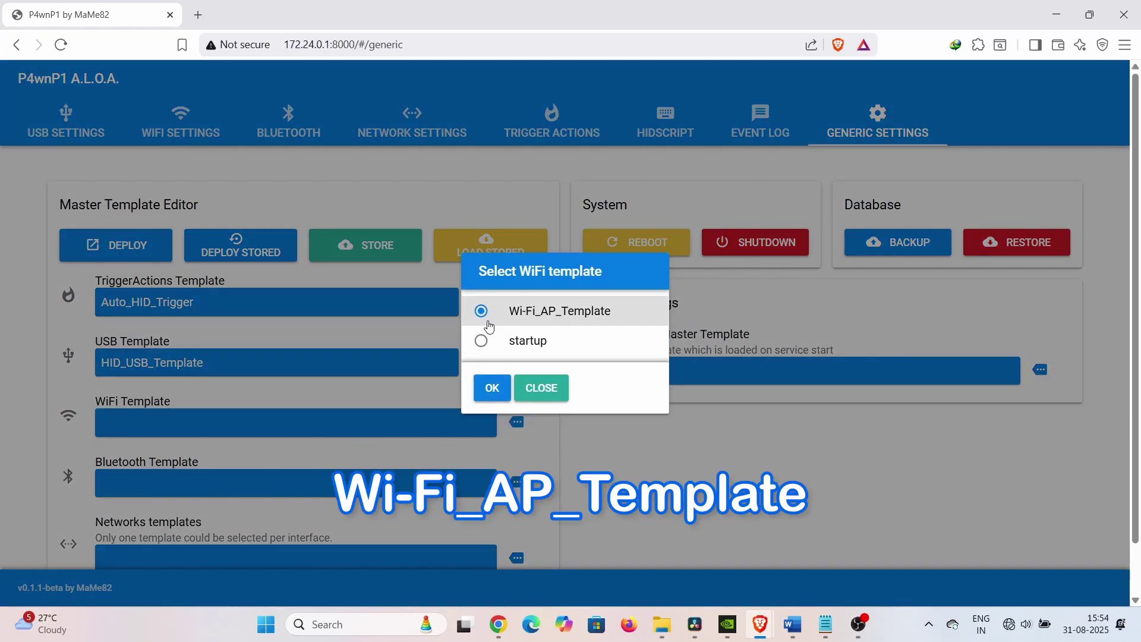
click(484, 391)
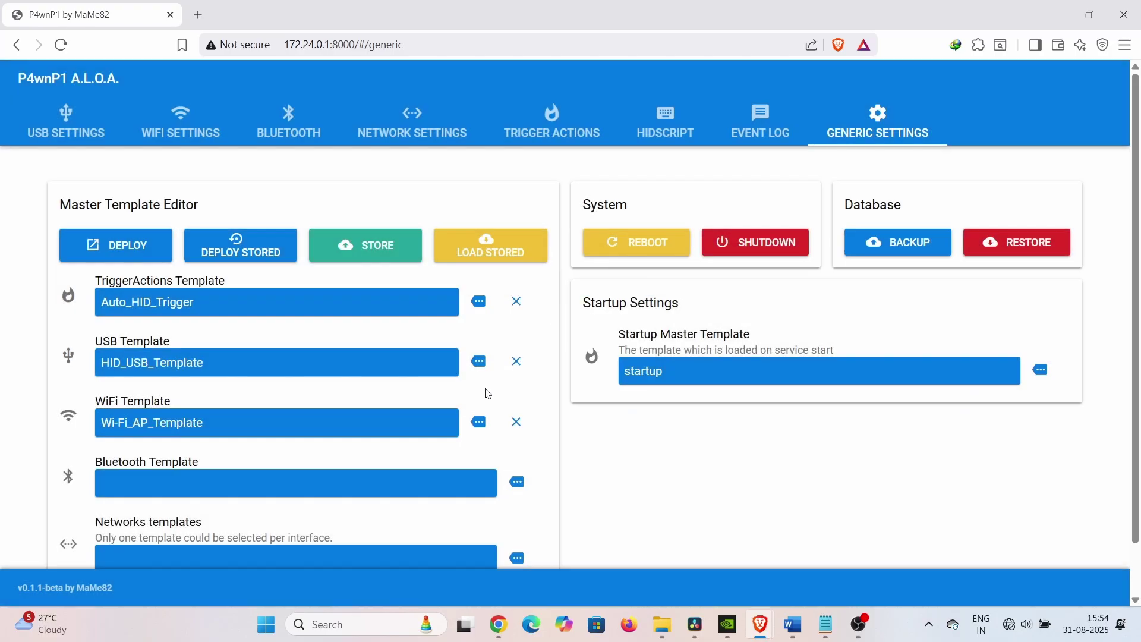
Step: Store the combined master template as My_First_Auto_Run
click(383, 261)
text(My_First_Auto_Run)
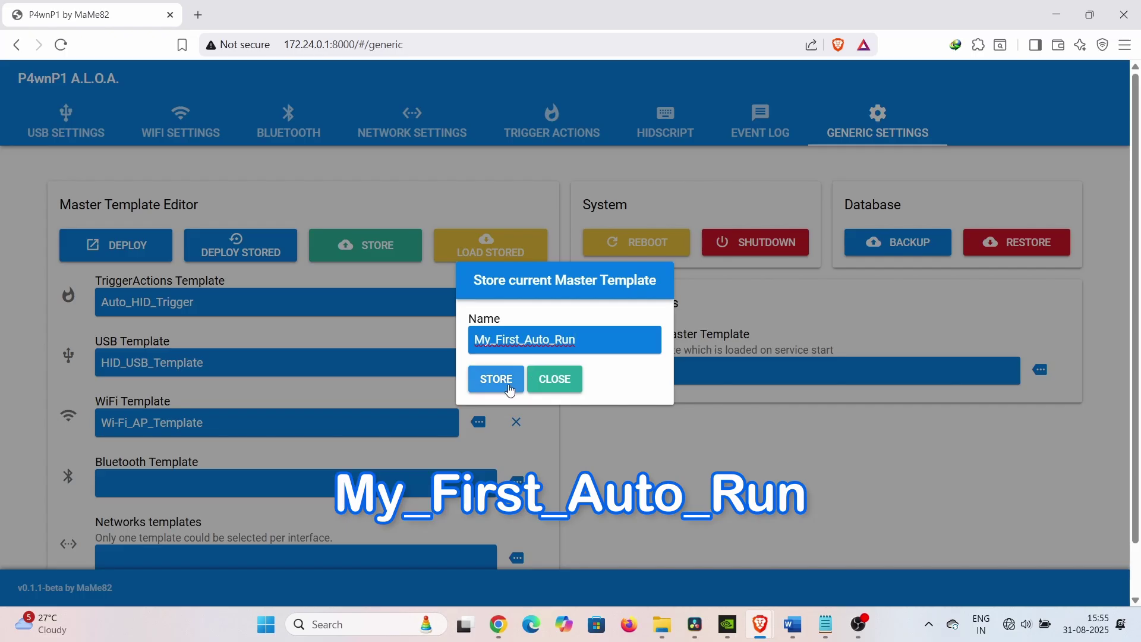
click(497, 379)
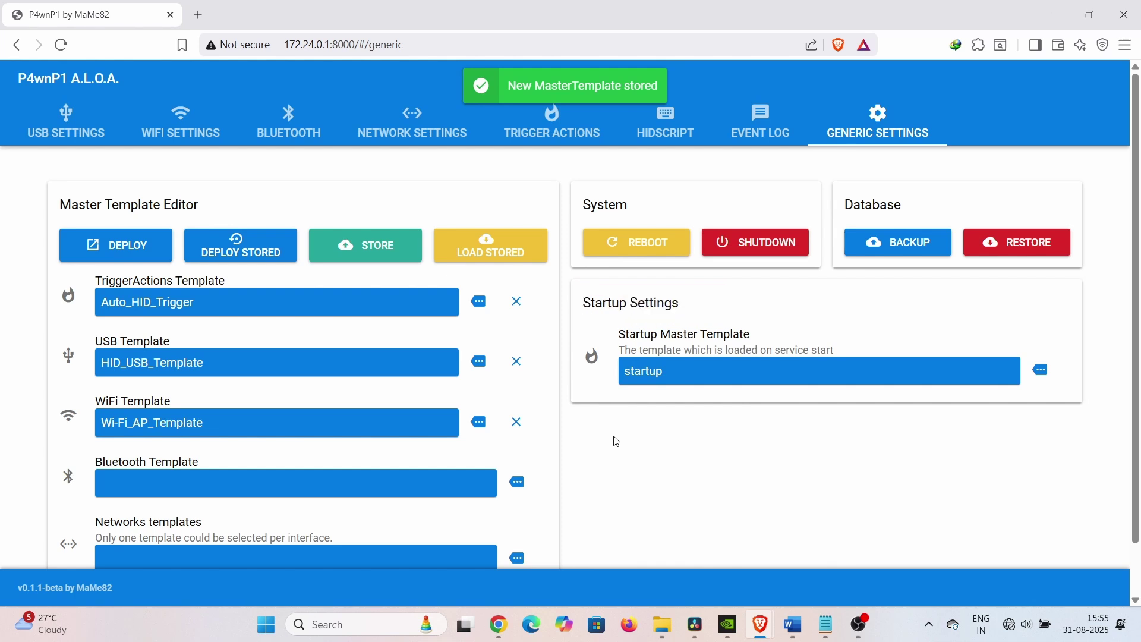
Step: Set My_First_Auto_Run as the Startup Master Template
click(1041, 371)
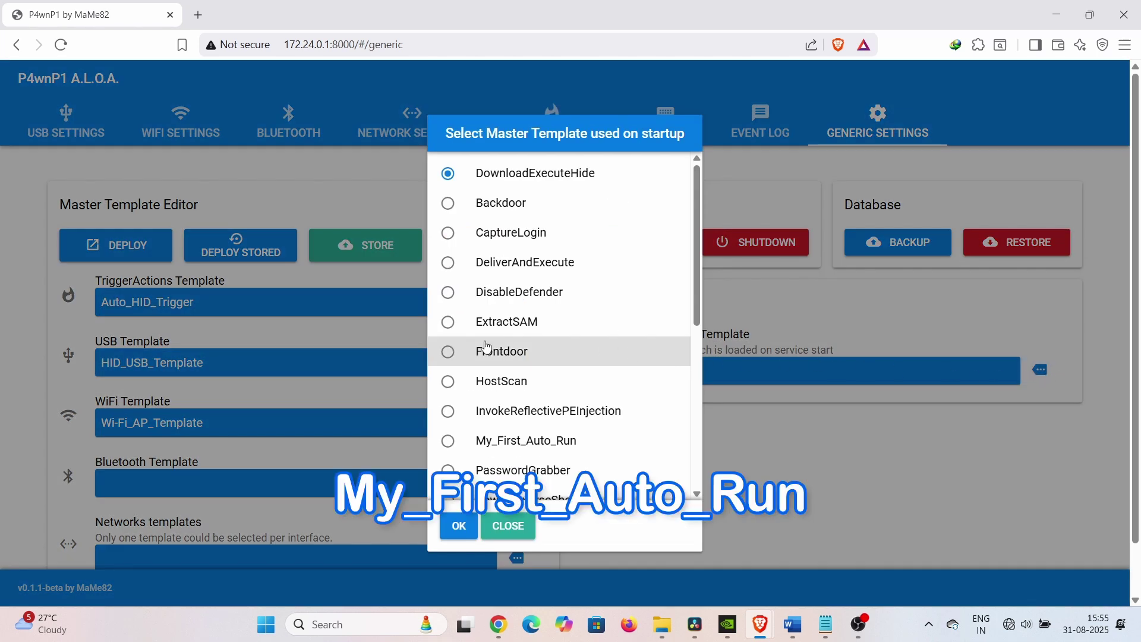
scroll(486, 347, down, 1)
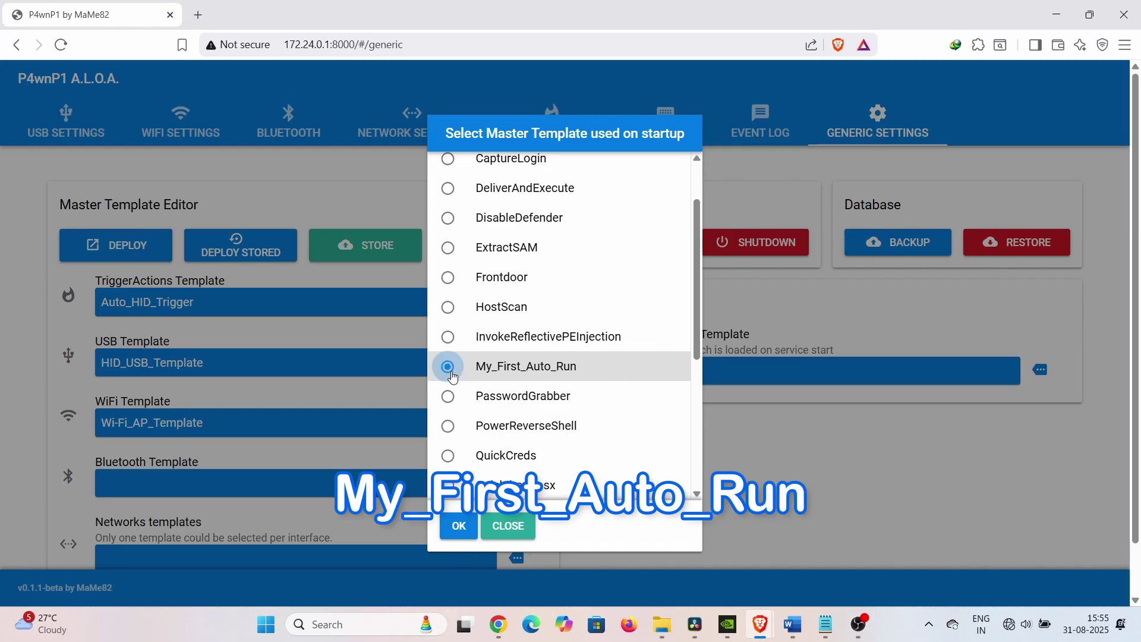
click(458, 525)
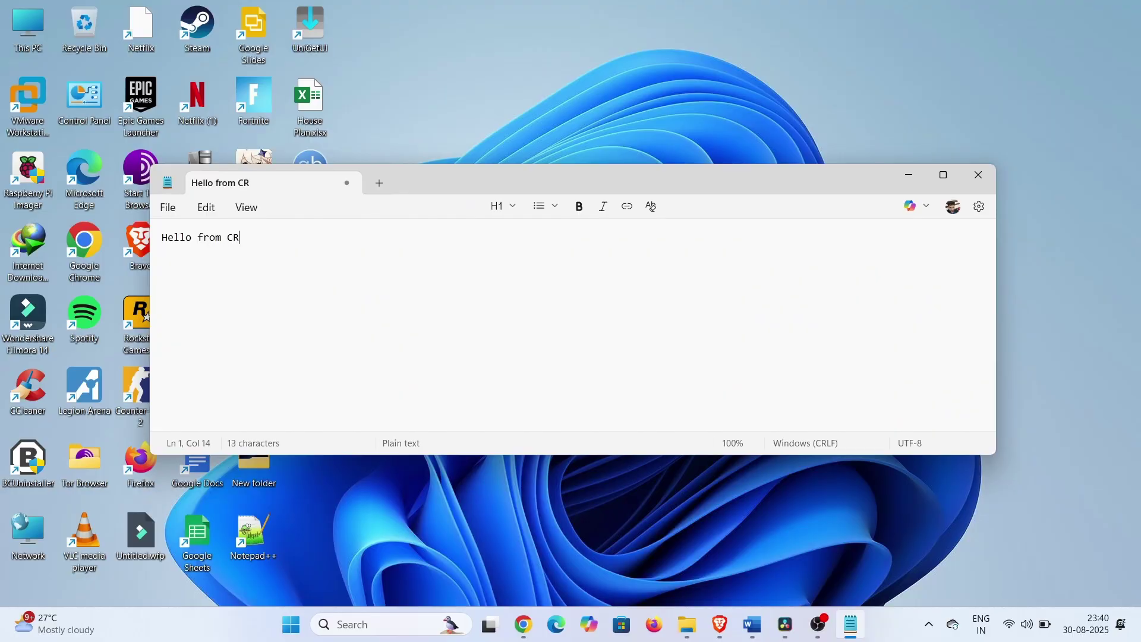
text(PANDA!)
text(Let's type fast !!!!)
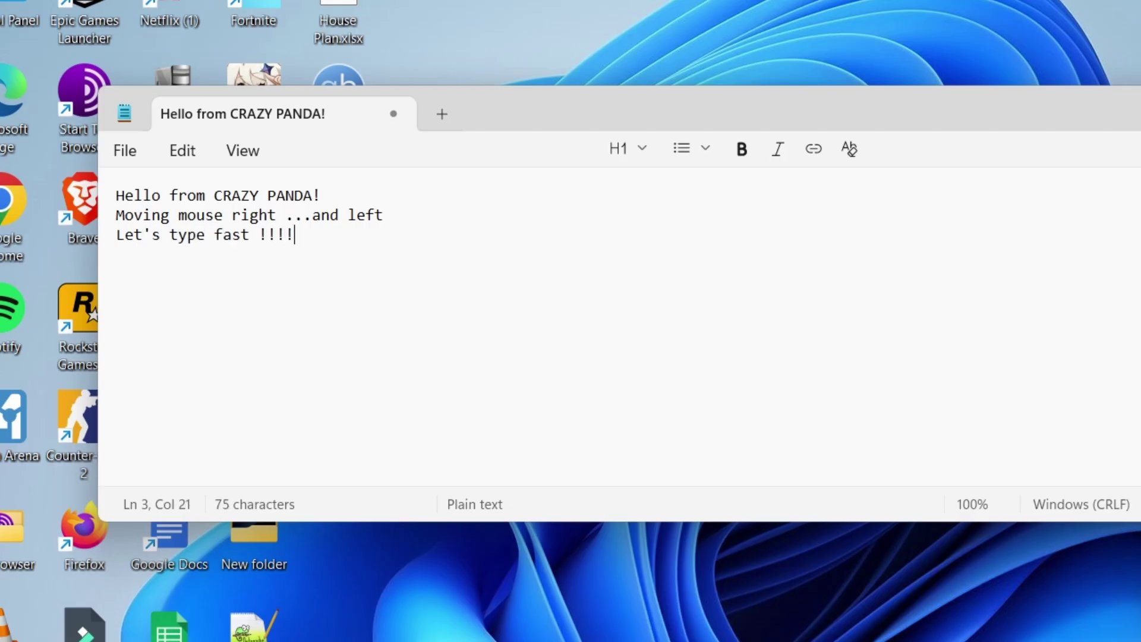
Step: Let the Pi's HIDScript type 'Hello from CRAZY PANDA!' and two more lines into Notepad
key(Return)
text(Hello from CRAZY )
text(PANDA!)
key(Return)
text(Moving se right ...and le)
text(ft Hel)
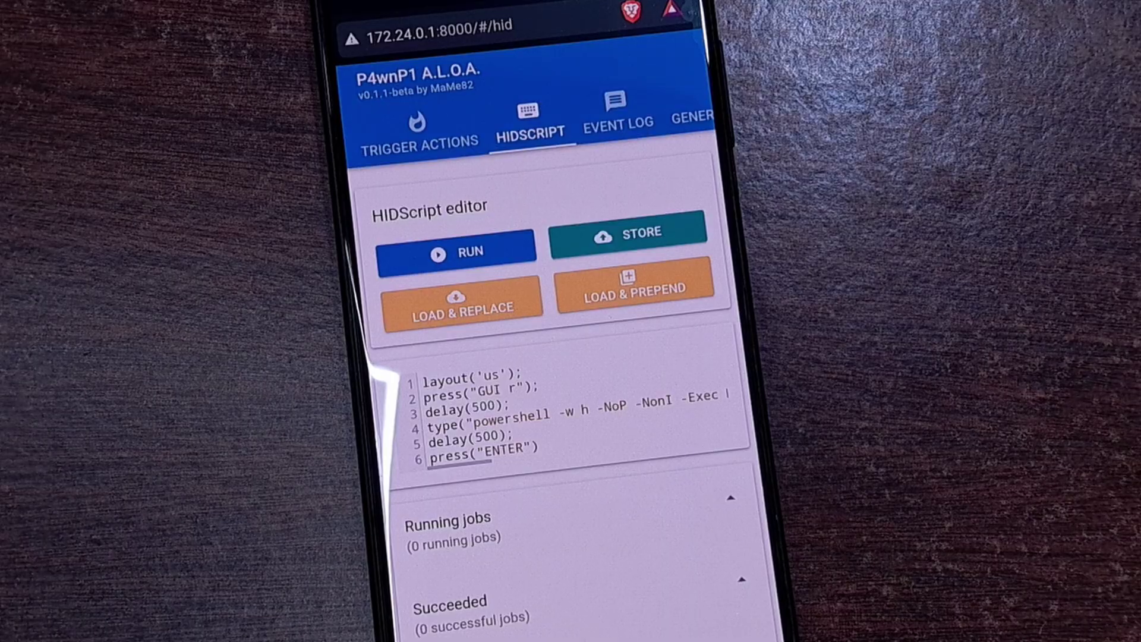
Step: Run the six-line PowerShell HIDScript so Job 2 shows as running
click(455, 251)
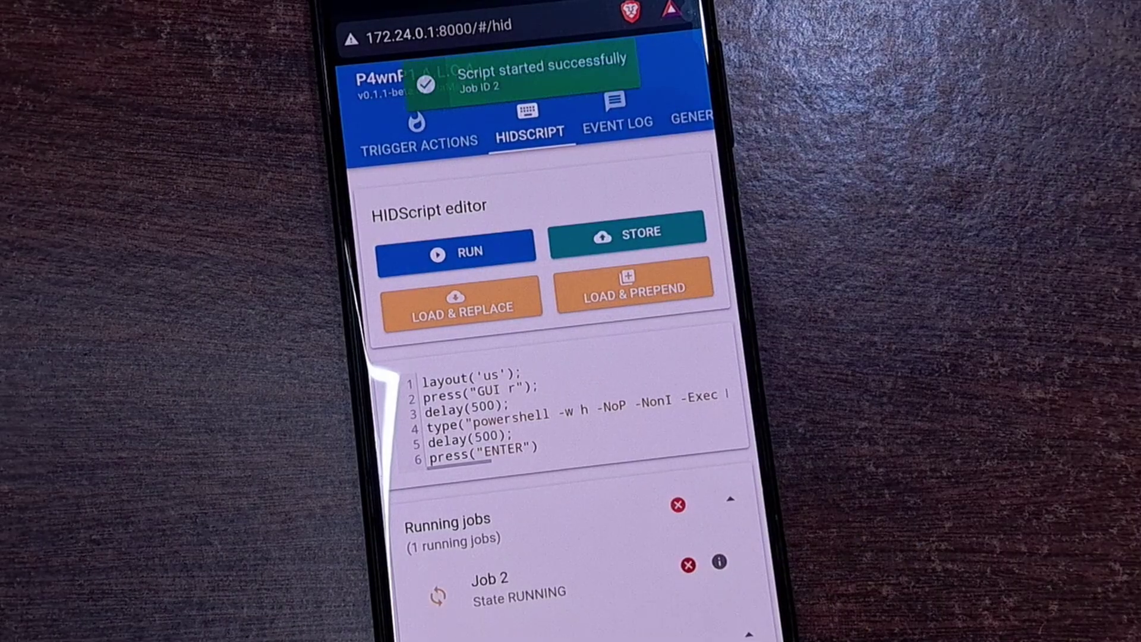